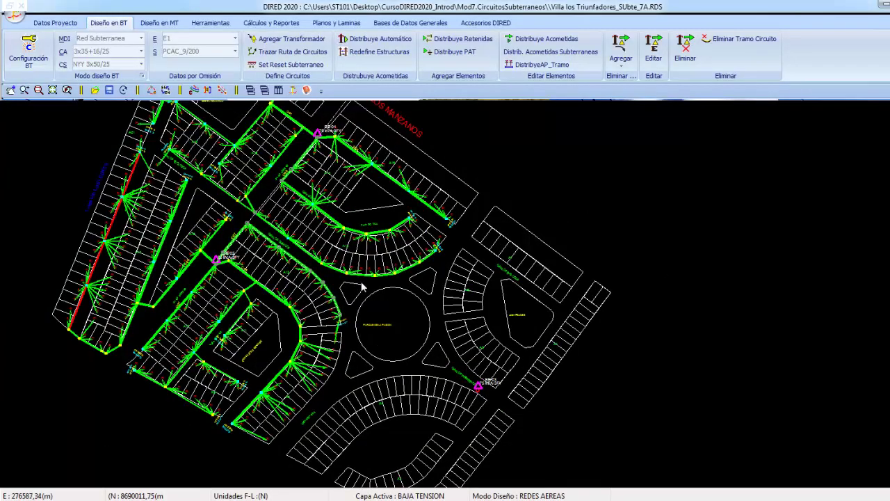
Pan and zoom around the subdivision to frame the roundabout and transformer SE-03.
scroll(376, 292, "up", 1)
scroll(392, 325, "up", 1)
scroll(392, 325, "up", 1)
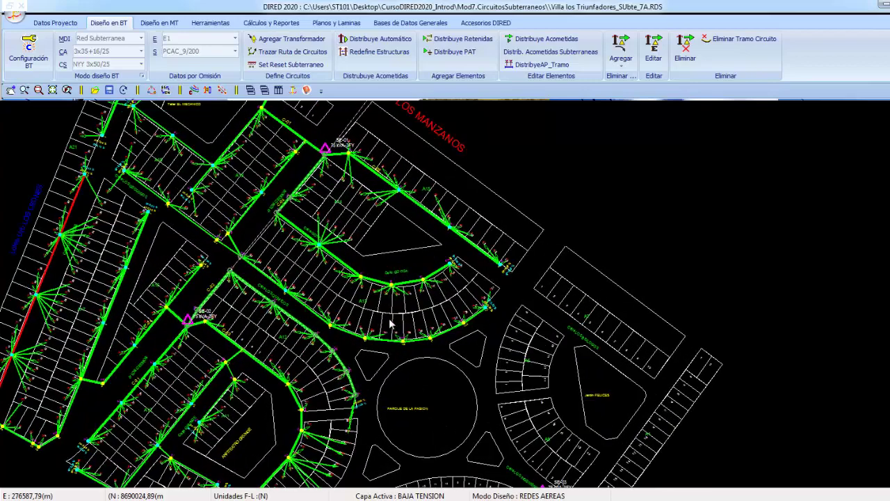
scroll(420, 365, "up", 1)
scroll(418, 347, "up", 1)
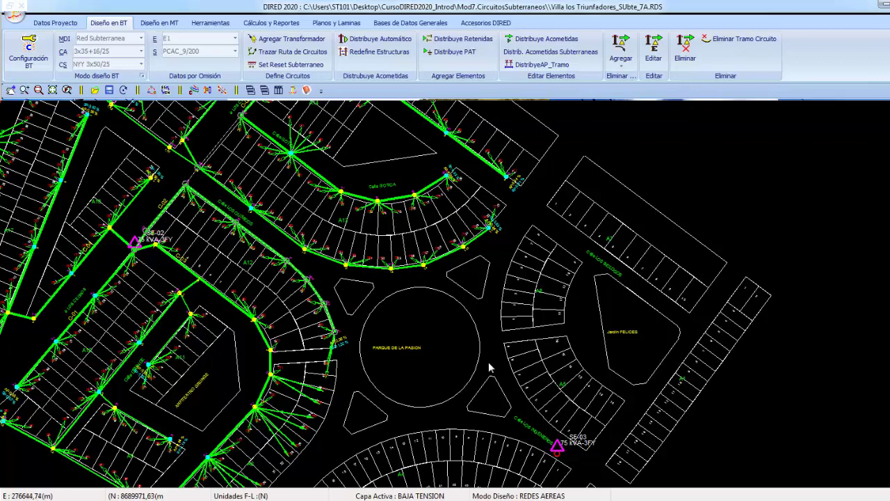
middle_click_drag(489, 361, 448, 322)
scroll(449, 322, "up", 2)
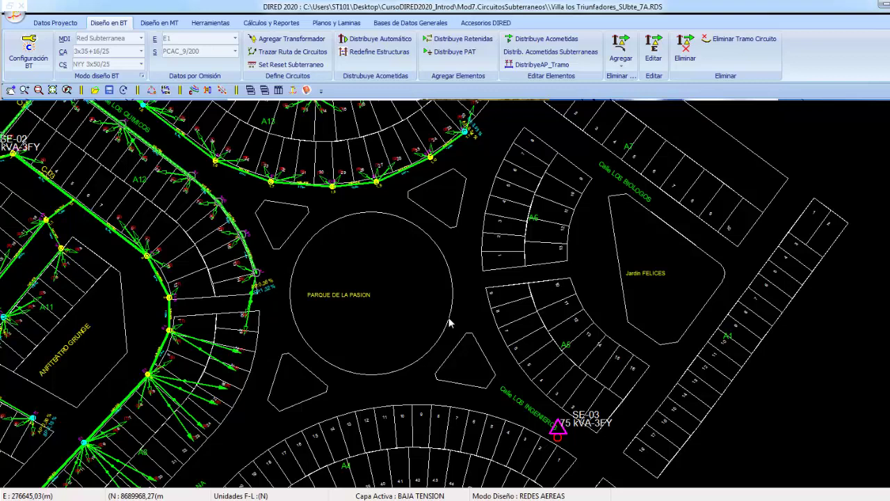
scroll(449, 322, "down", 1)
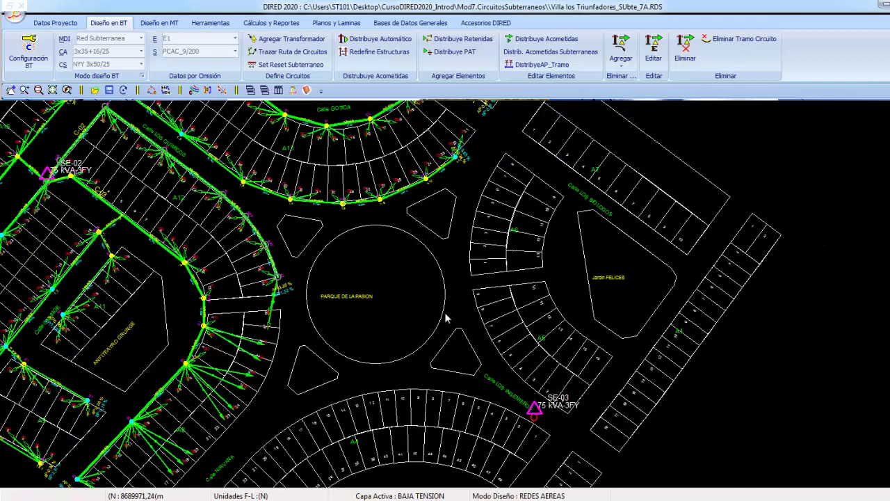
middle_click_drag(446, 319, 420, 304)
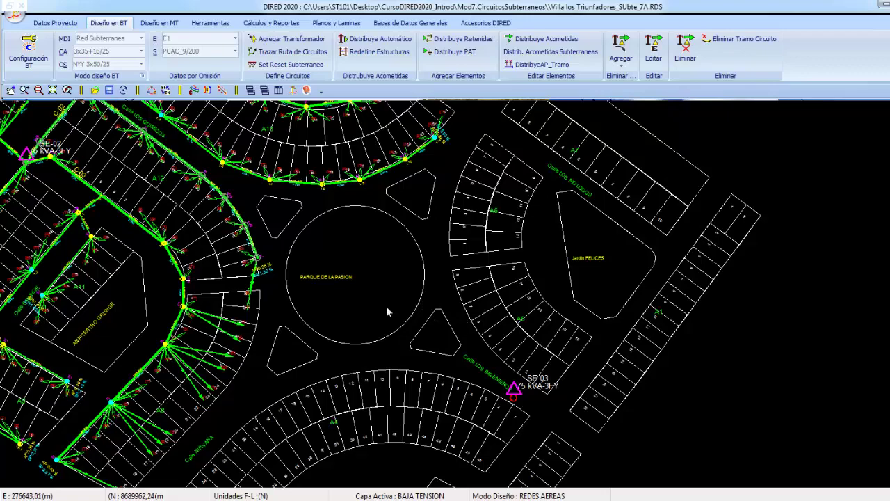
scroll(347, 276, "down", 2)
middle_click_drag(441, 312, 479, 320)
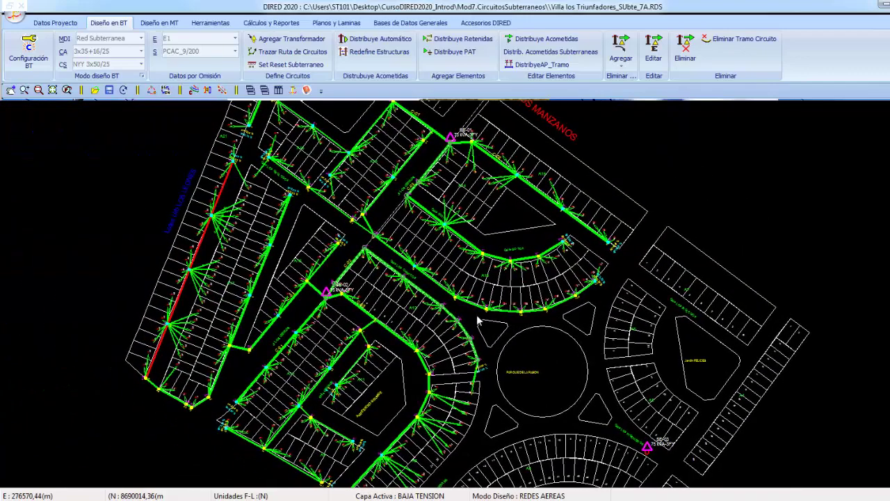
scroll(490, 326, "down", 1)
scroll(489, 323, "down", 1)
scroll(488, 317, "down", 1)
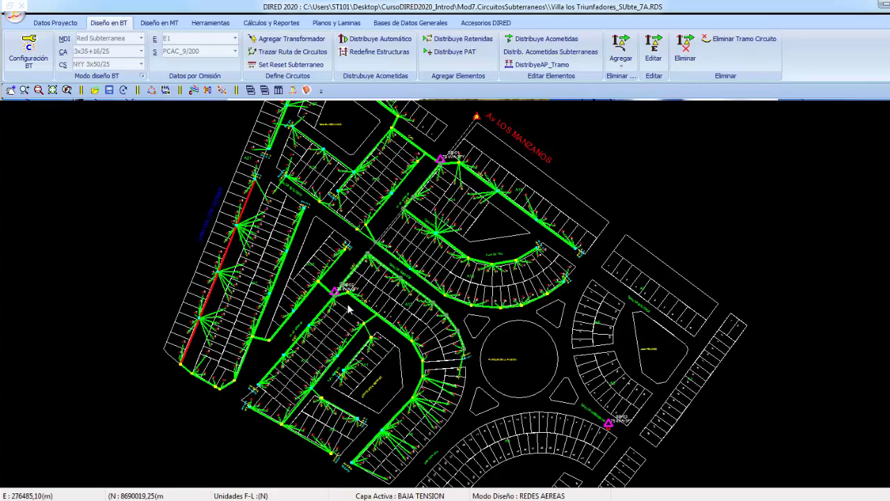
middle_click_drag(524, 324, 443, 256)
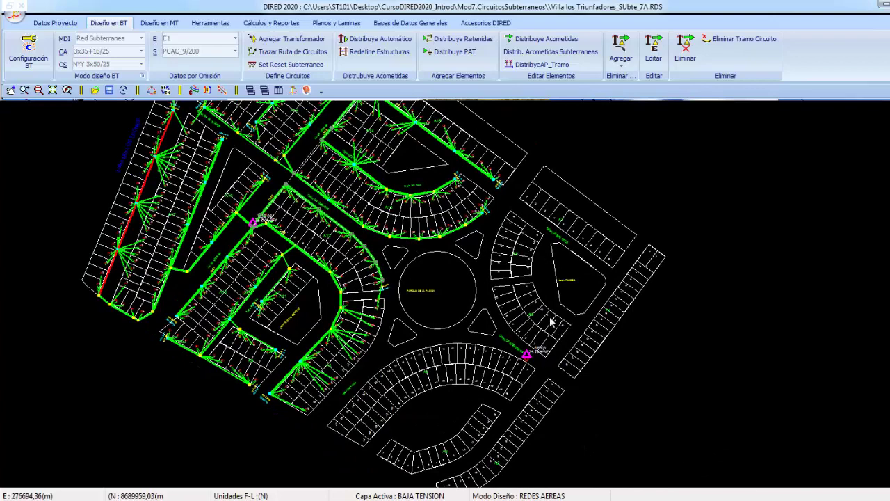
scroll(551, 321, "up", 1)
middle_click_drag(566, 334, 495, 313)
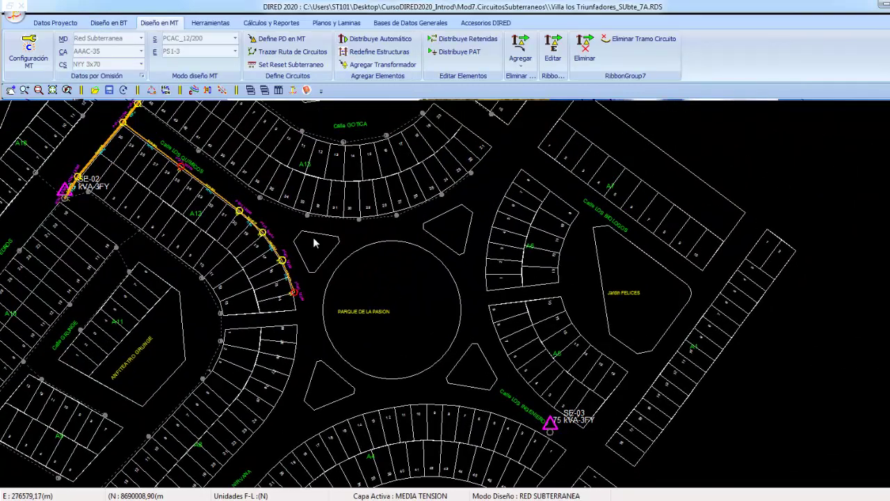
Follow the existing MT route from SE-02 up the street to its end beside the roundabout.
middle_click_drag(313, 237, 322, 283)
middle_click_drag(238, 156, 273, 253)
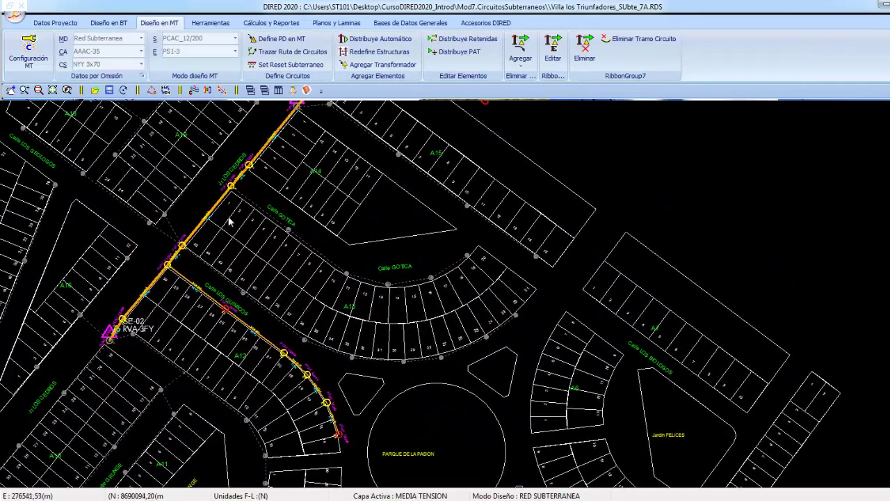
middle_click_drag(347, 367, 284, 273)
scroll(306, 337, "up", 1)
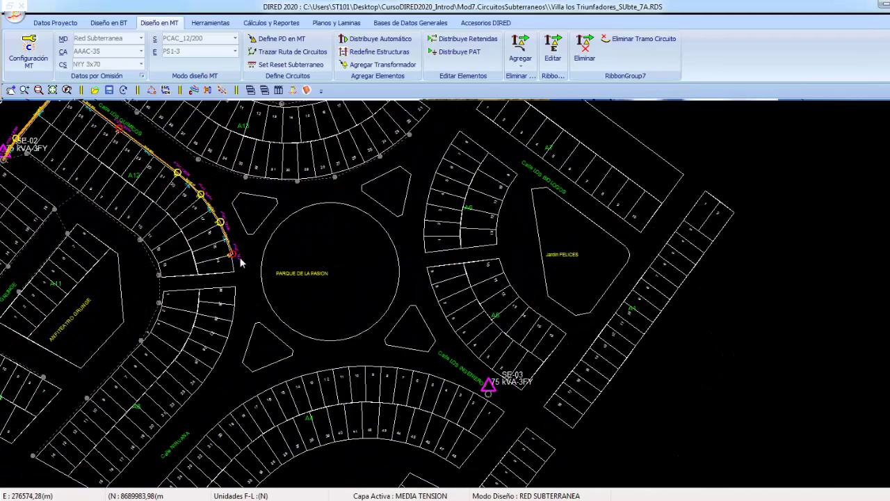
middle_click_drag(306, 337, 234, 251)
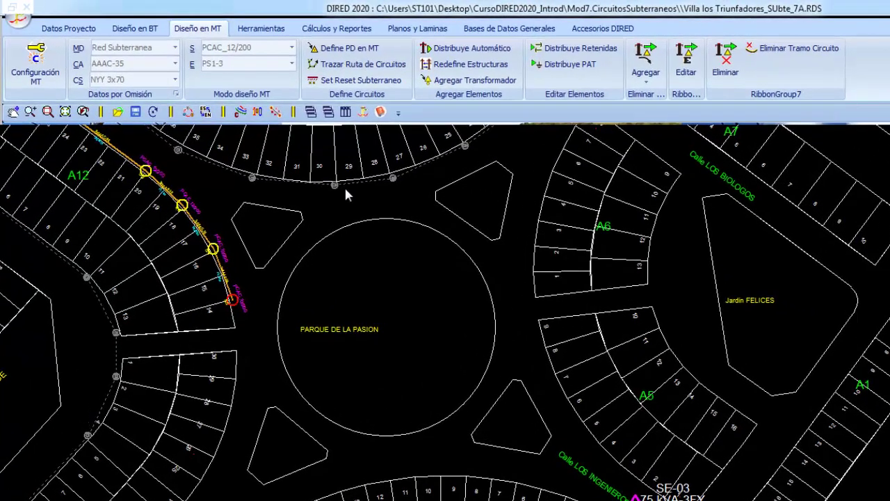
Keep Red Subterranea and apply defaults: automatic Buzon C1 boxes, Cruzada 4T crossings, Tuberia PVC2mm2 ducts.
left_click(174, 47)
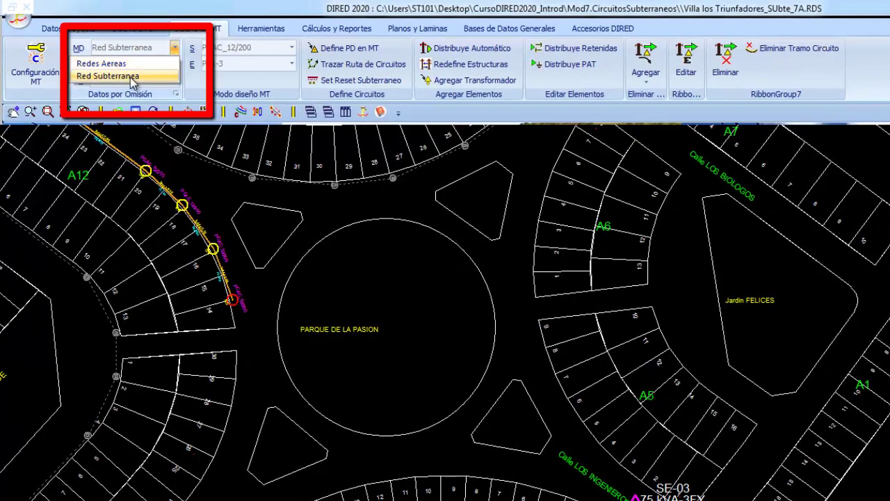
left_click(108, 76)
left_click(176, 93)
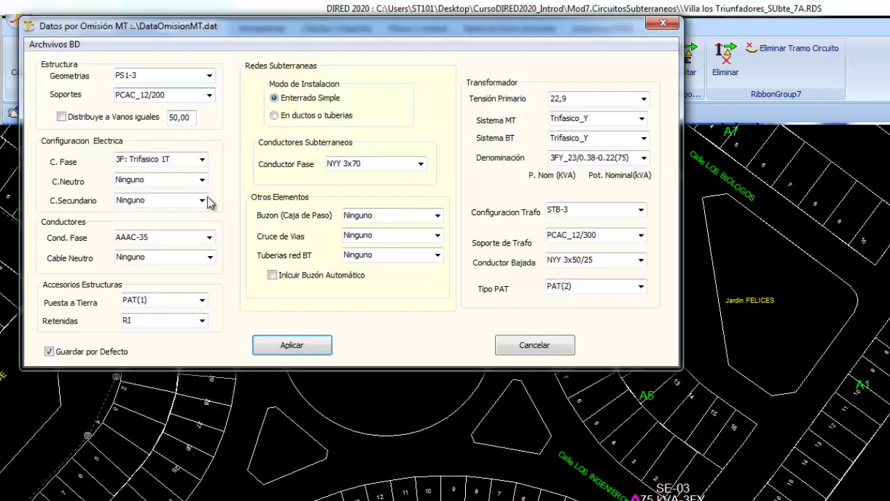
left_click(273, 275)
left_click(384, 216)
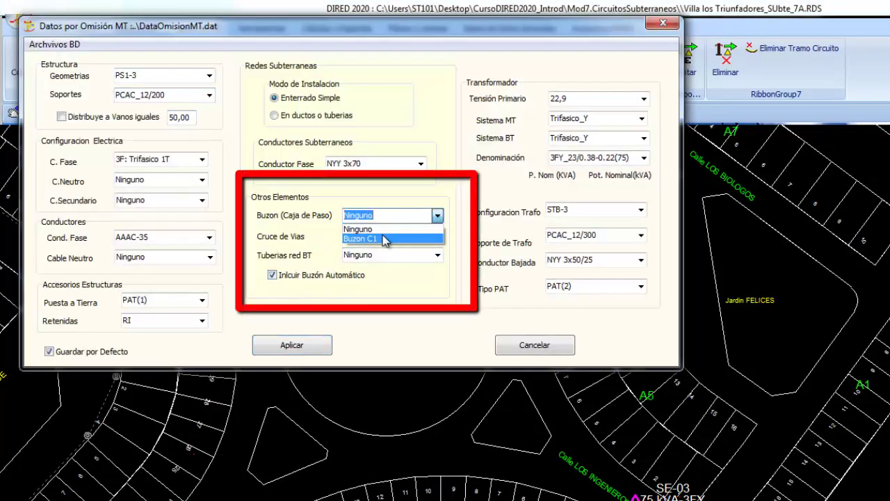
left_click(385, 240)
left_click(437, 236)
left_click(382, 255)
left_click(438, 255)
left_click(383, 274)
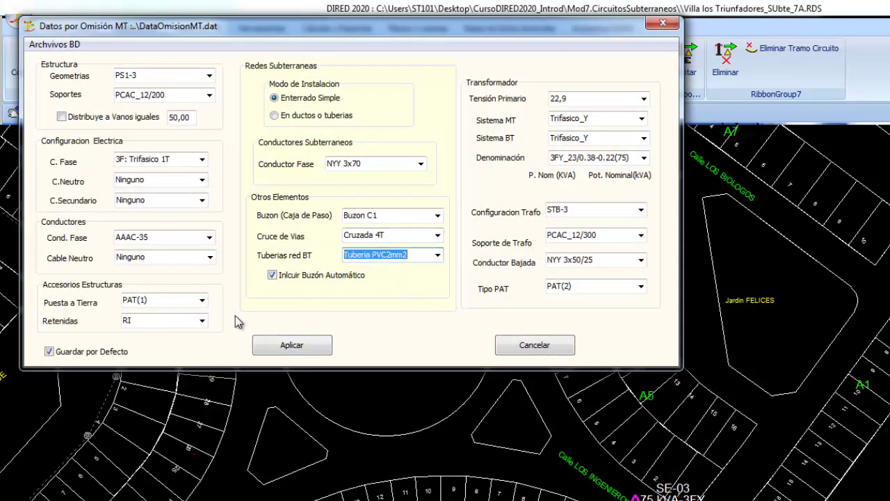
left_click(309, 353)
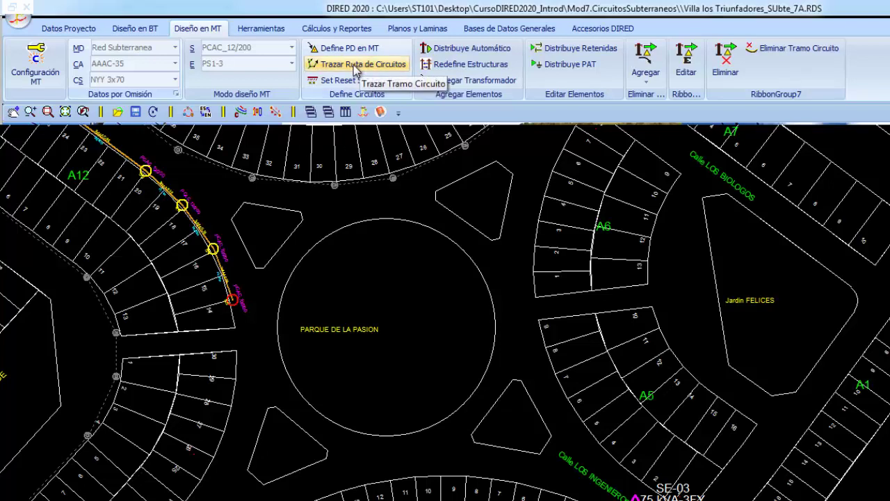
Trace the cable from the red end structure across the street and along the curved block to SE-03, with boxes.
left_click(353, 64)
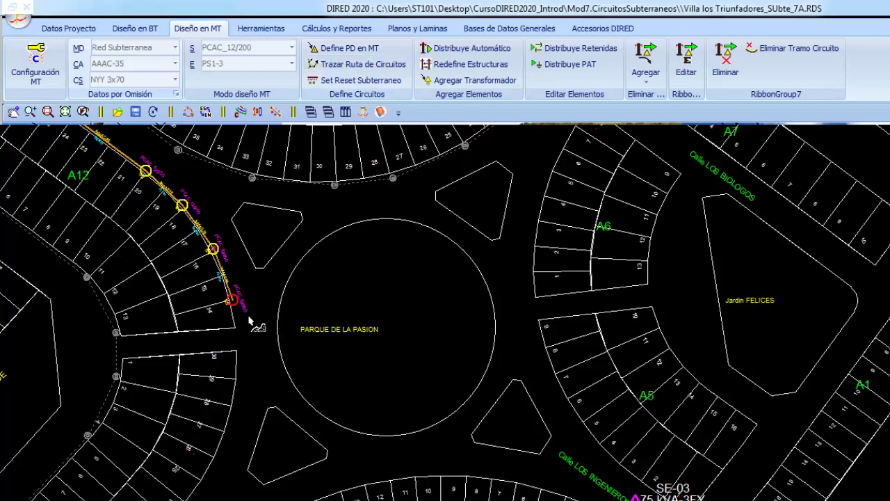
left_click(249, 319)
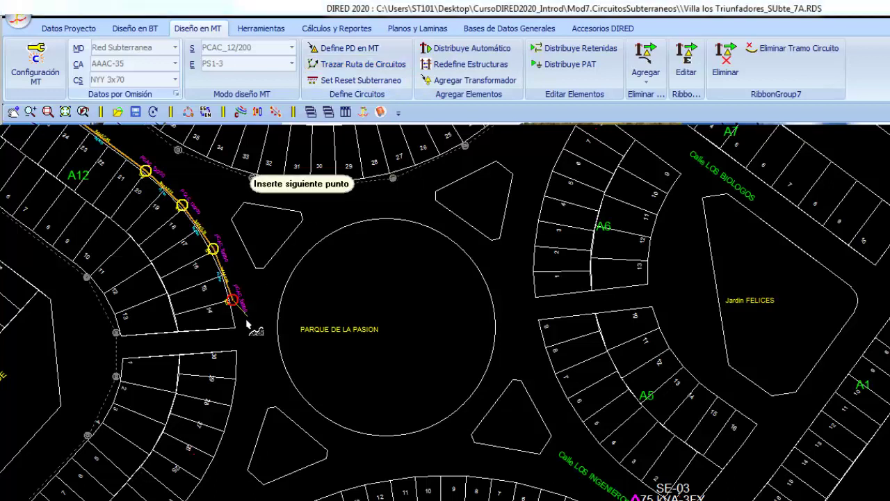
left_click(238, 378)
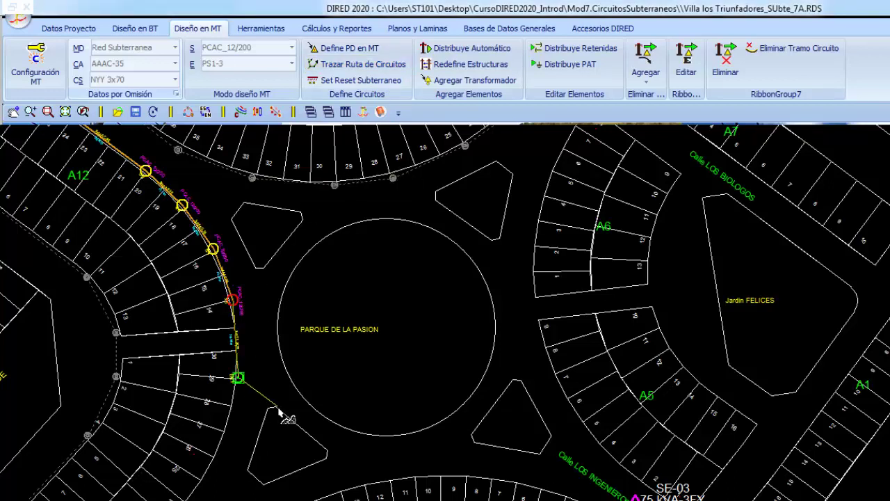
left_click(369, 480)
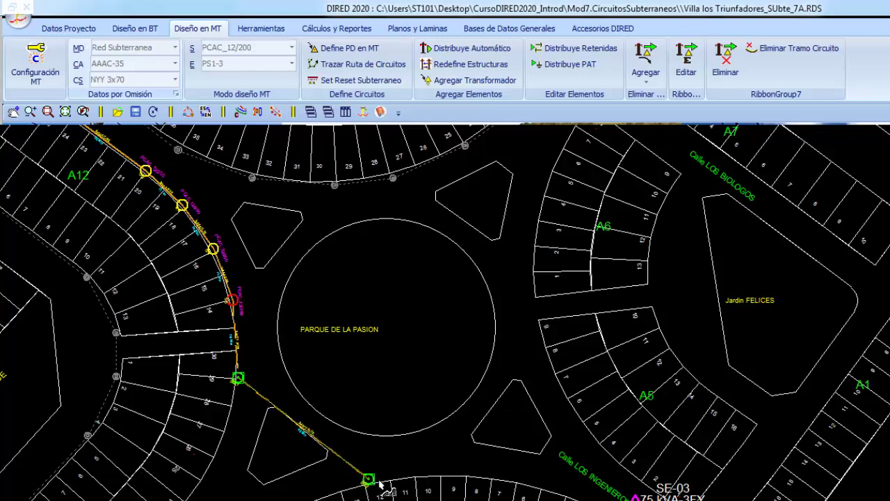
left_click(440, 474)
left_click(515, 479)
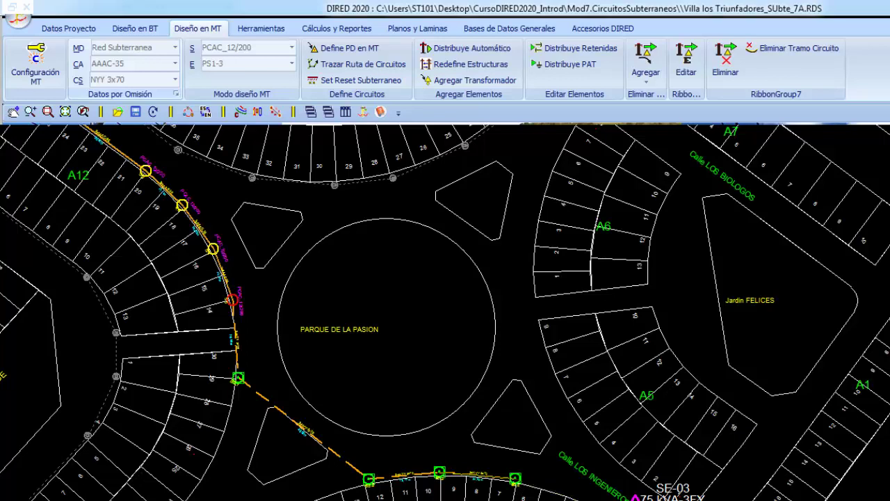
scroll(493, 495, "up", 4)
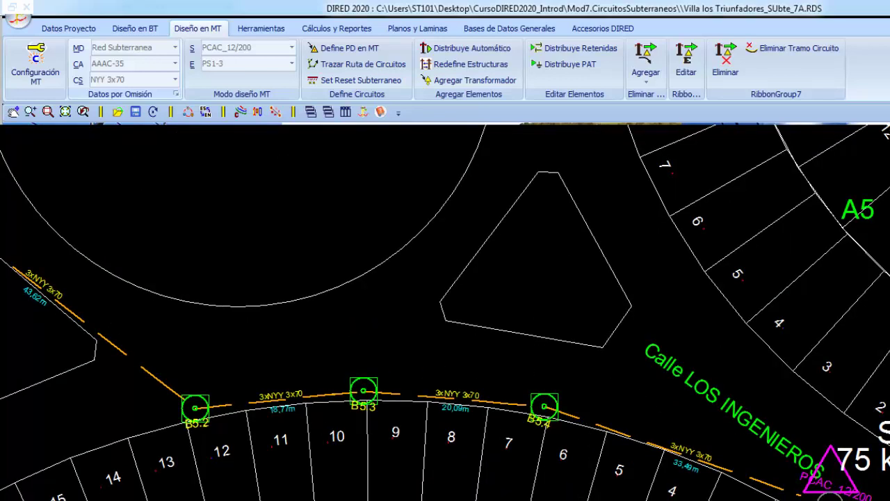
scroll(374, 399, "down", 2)
scroll(271, 360, "down", 2)
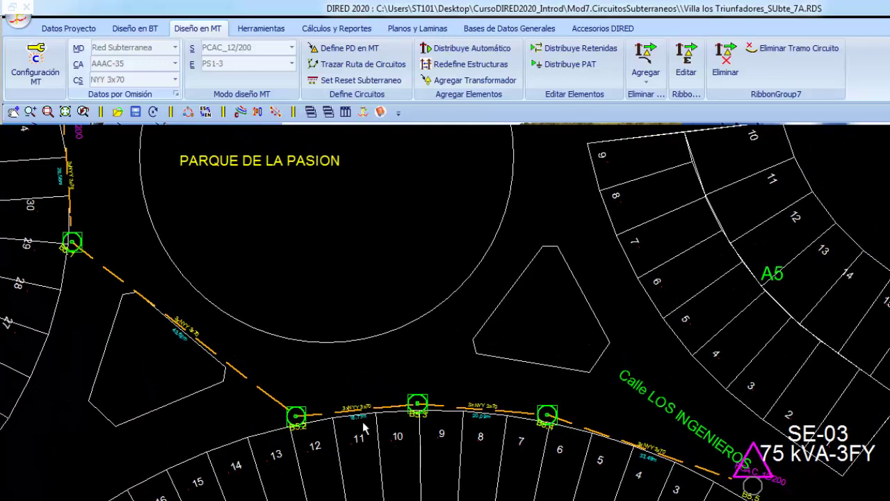
scroll(406, 451, "up", 1)
scroll(417, 473, "up", 3)
scroll(476, 387, "up", 2)
scroll(474, 417, "down", 1)
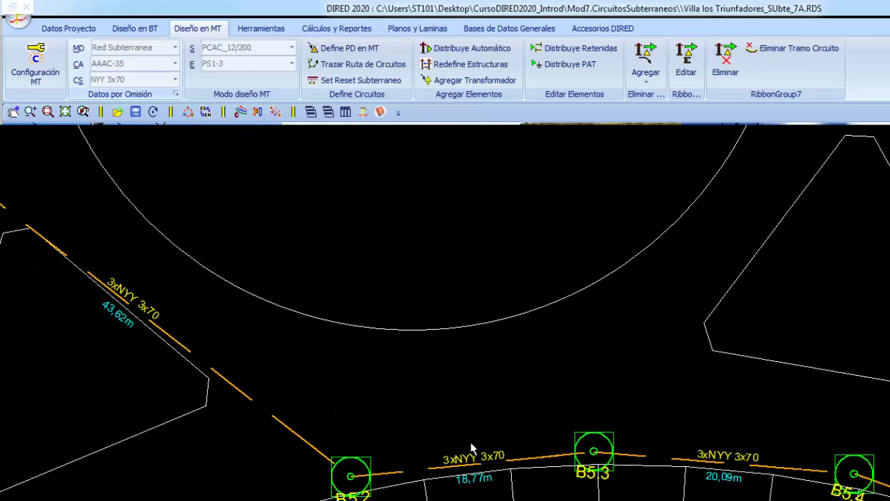
scroll(467, 466, "up", 1)
scroll(478, 411, "up", 1)
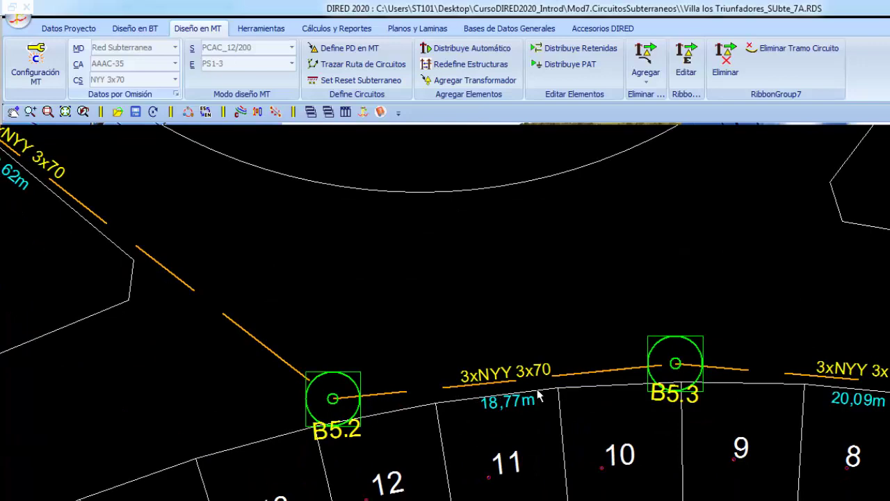
scroll(496, 373, "down", 1)
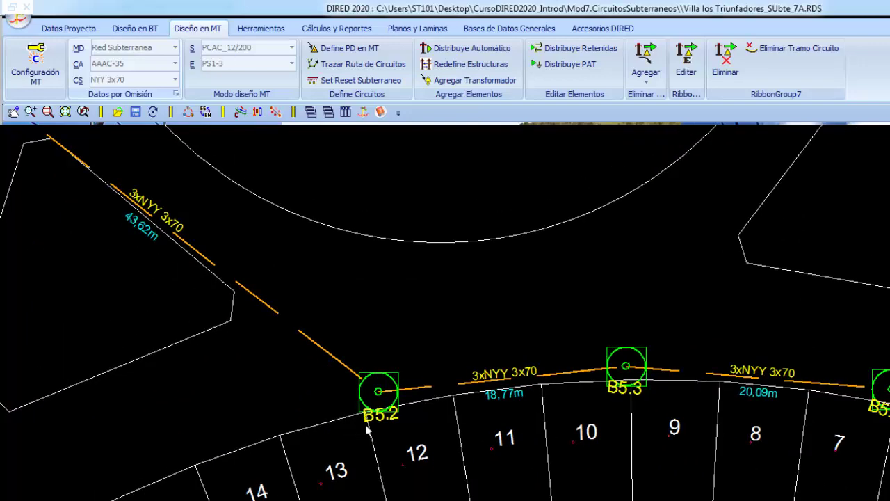
scroll(378, 431, "up", 1)
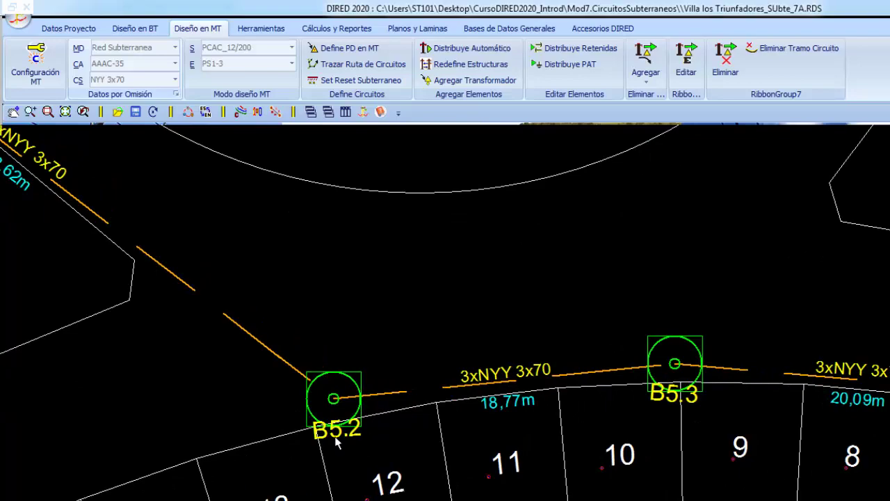
scroll(339, 442, "down", 1)
middle_click_drag(346, 425, 208, 292)
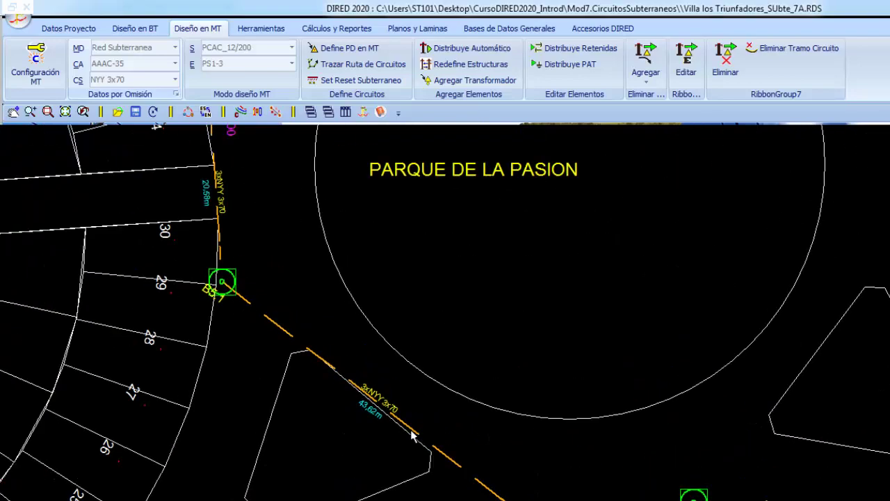
mouse_move(289, 276)
middle_mouse_down()
mouse_move(362, 349)
mouse_move(420, 461)
middle_mouse_up()
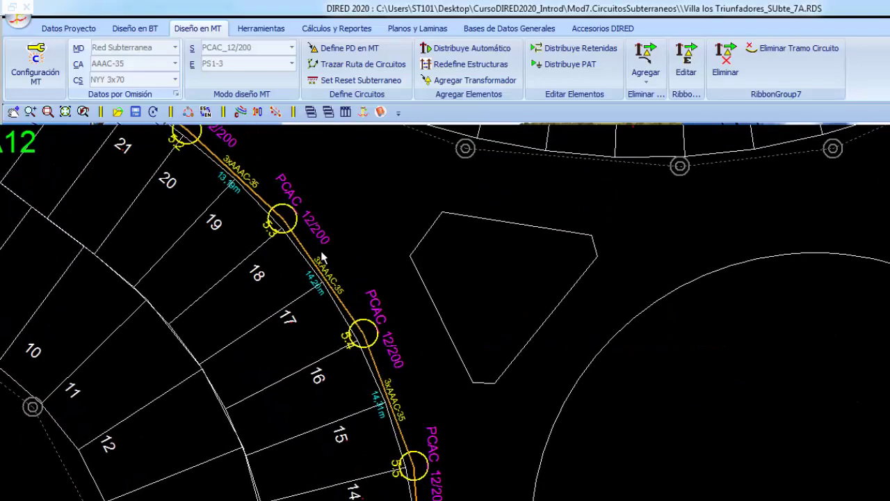
mouse_move(278, 174)
middle_mouse_down()
mouse_move(296, 338)
mouse_move(487, 500)
middle_mouse_up()
mouse_move(66, 140)
middle_mouse_down()
mouse_move(100, 209)
mouse_move(441, 389)
middle_mouse_up()
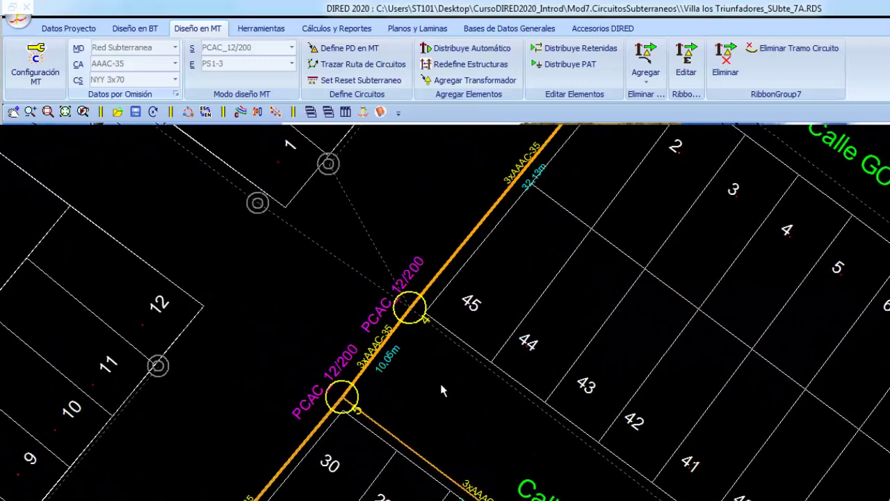
middle_click_drag(554, 186, 469, 357)
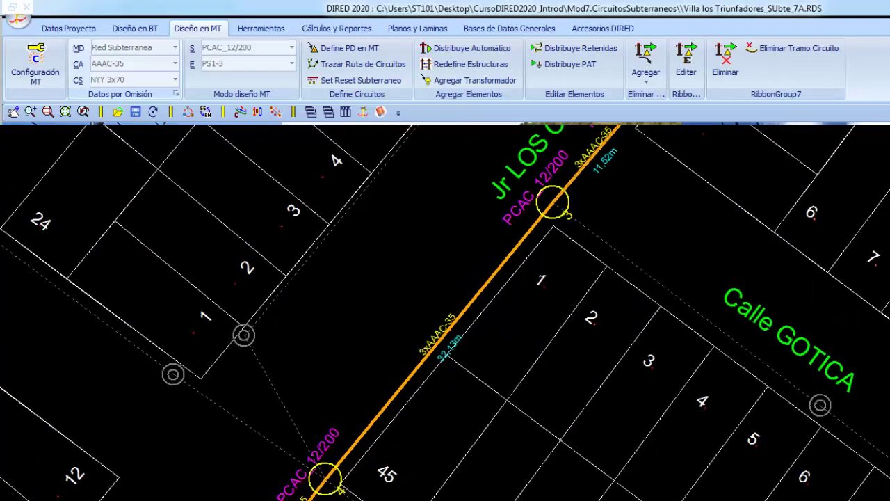
middle_click_drag(368, 497, 436, 378)
middle_click_drag(518, 467, 364, 328)
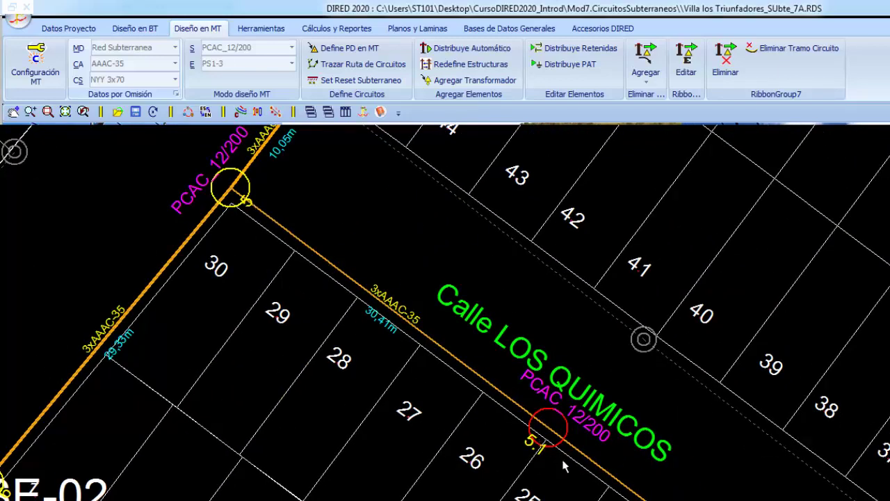
mouse_move(565, 467)
middle_mouse_down()
mouse_move(434, 322)
mouse_move(368, 287)
middle_mouse_up()
scroll(497, 404, "down", 1)
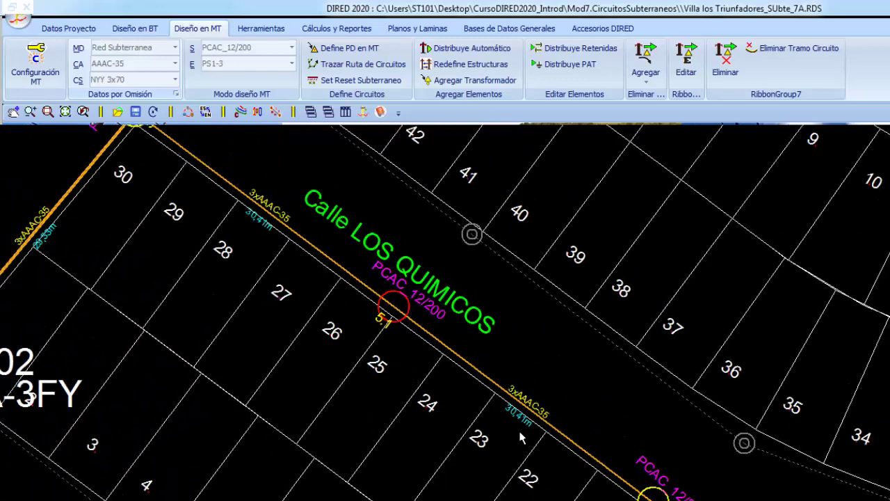
scroll(497, 404, "down", 1)
scroll(494, 395, "down", 1)
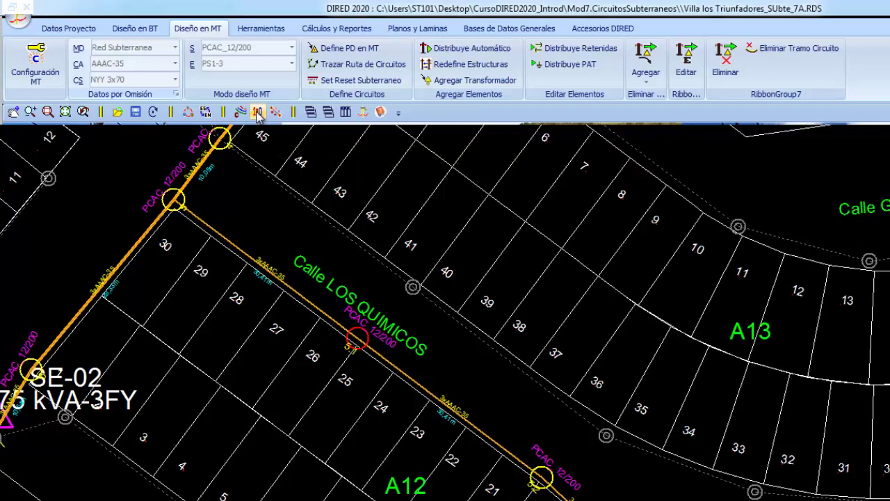
Set MT numbering to Continua por Gerarquia, numbered by nodes.
left_click(257, 112)
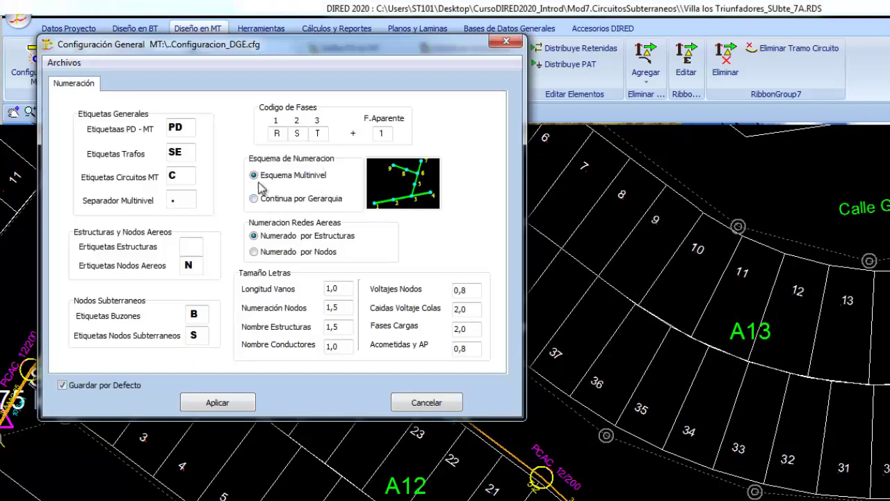
left_click(269, 200)
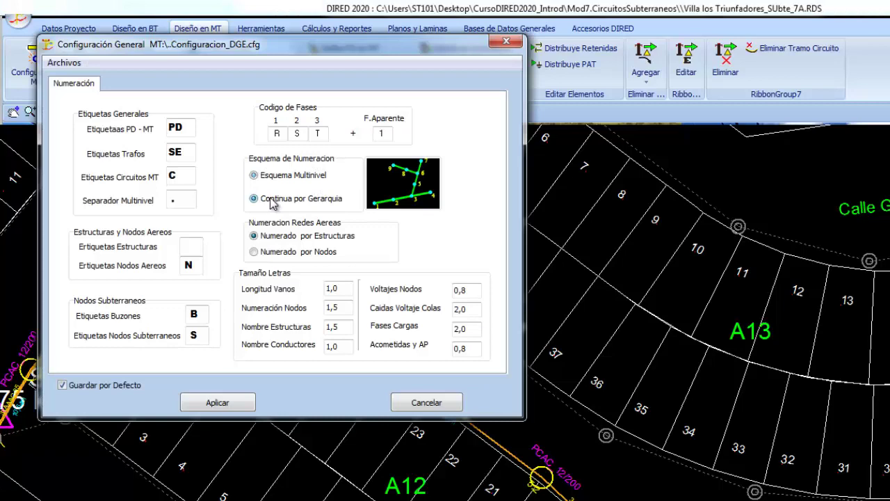
left_click(258, 252)
left_click(225, 401)
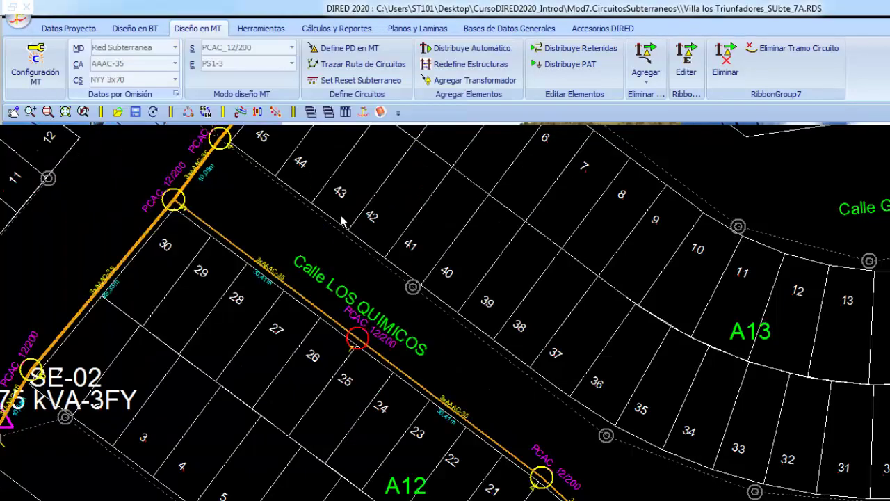
Review the renumbered circuit near Calle GOTICA, then return to Calle LOS QUIMICOS and SE-02.
middle_click_drag(342, 221, 443, 319)
mouse_move(464, 233)
middle_mouse_down()
mouse_move(403, 416)
mouse_move(478, 328)
middle_mouse_up()
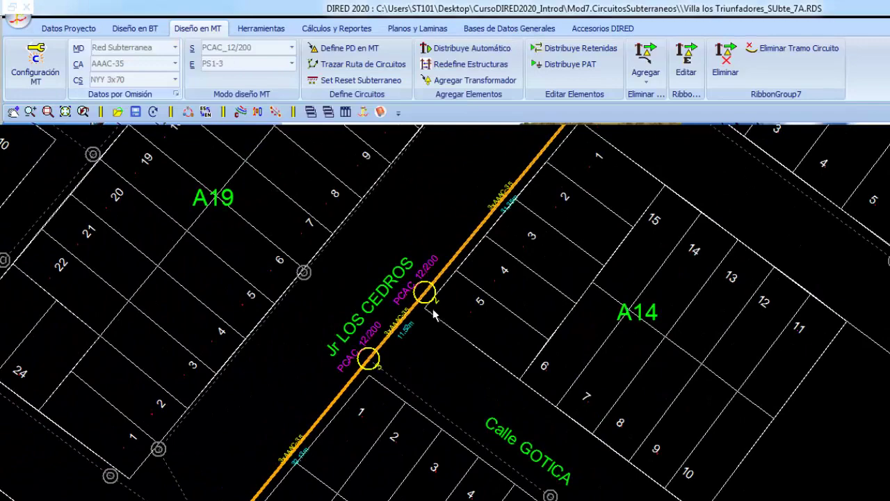
middle_click_drag(350, 415, 417, 241)
middle_click_drag(389, 479, 252, 467)
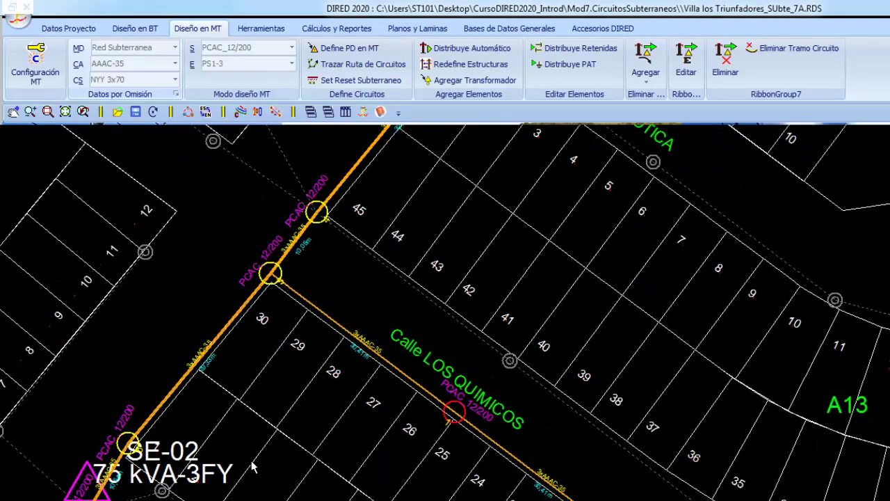
scroll(313, 374, "up", 2)
scroll(347, 354, "up", 1)
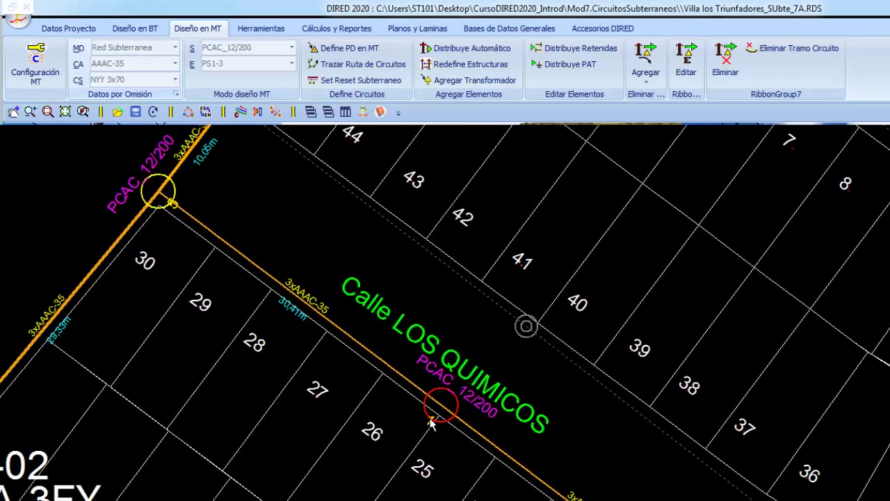
scroll(390, 326, "up", 2)
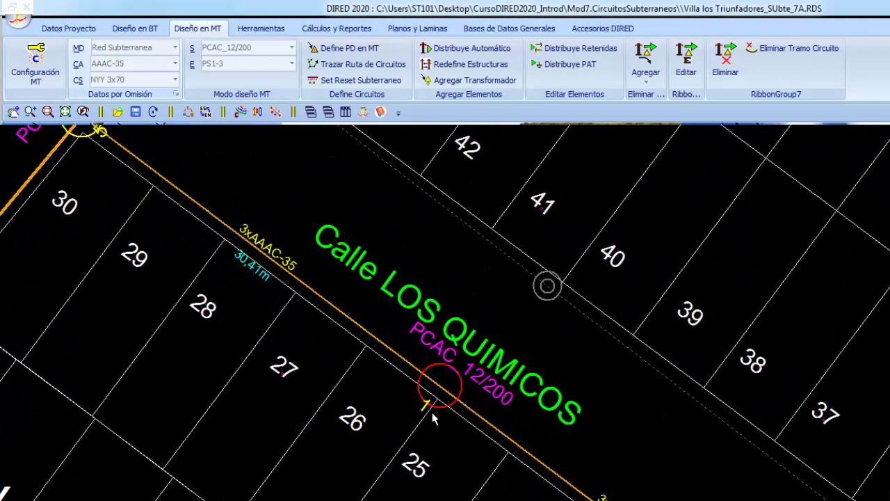
Set the Numeración Nodos text size to 2,5 in the MT general configuration.
left_click(258, 112)
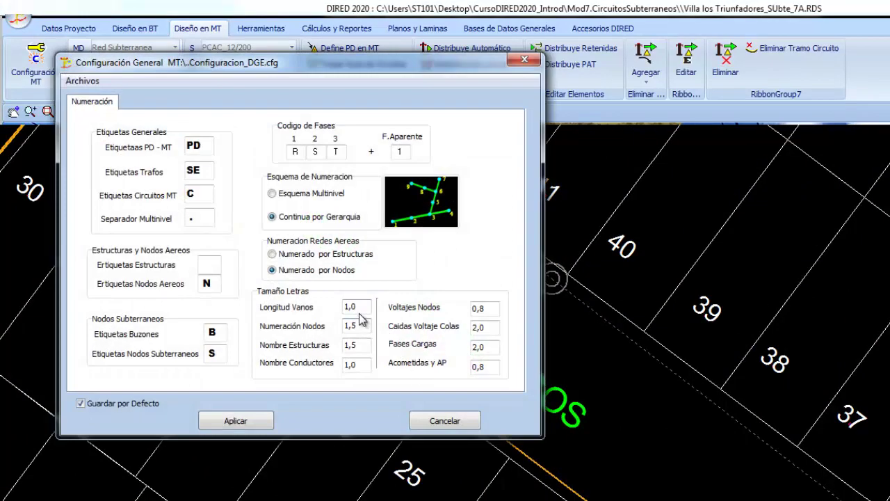
double_click(356, 326)
left_click(273, 420)
Follow the underground cable from B6 to SE-03, then switch to Diseño en BT.
scroll(495, 393, "down", 1)
scroll(495, 393, "down", 2)
scroll(457, 327, "down", 1)
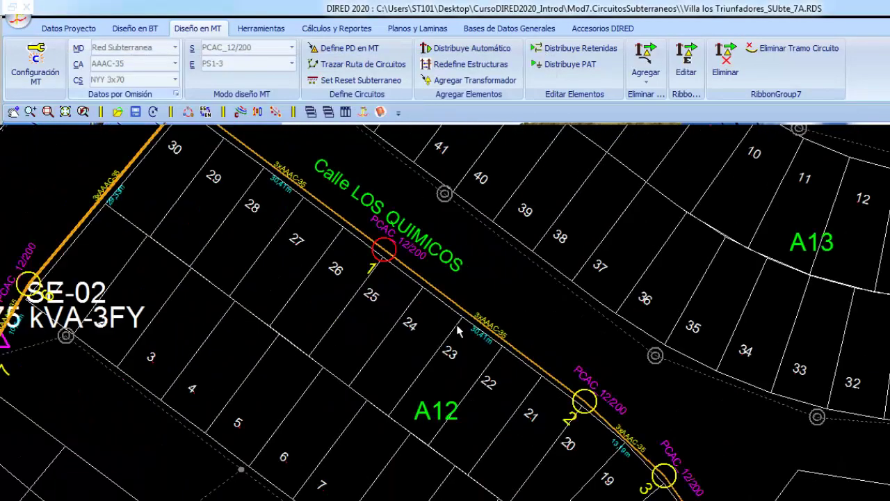
scroll(568, 416, "up", 2)
scroll(568, 412, "down", 2)
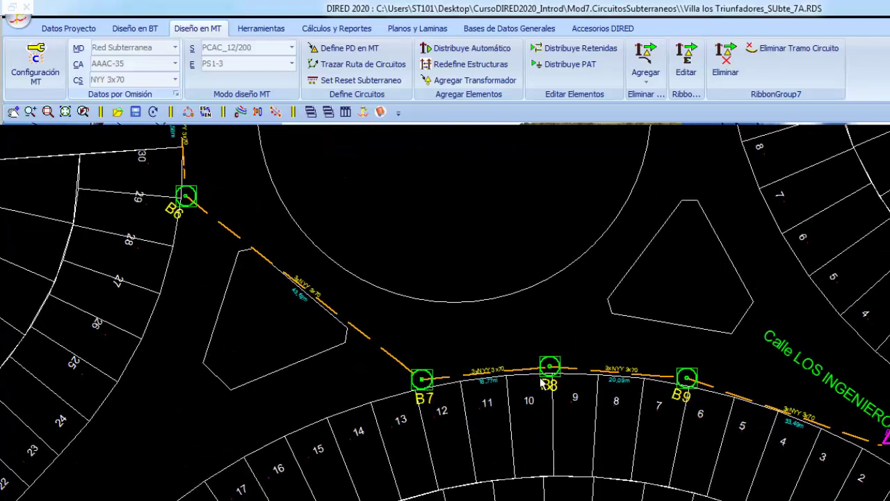
middle_click_drag(626, 418, 288, 298)
middle_click_drag(625, 376, 566, 296)
scroll(573, 296, "up", 1)
scroll(575, 331, "down", 1)
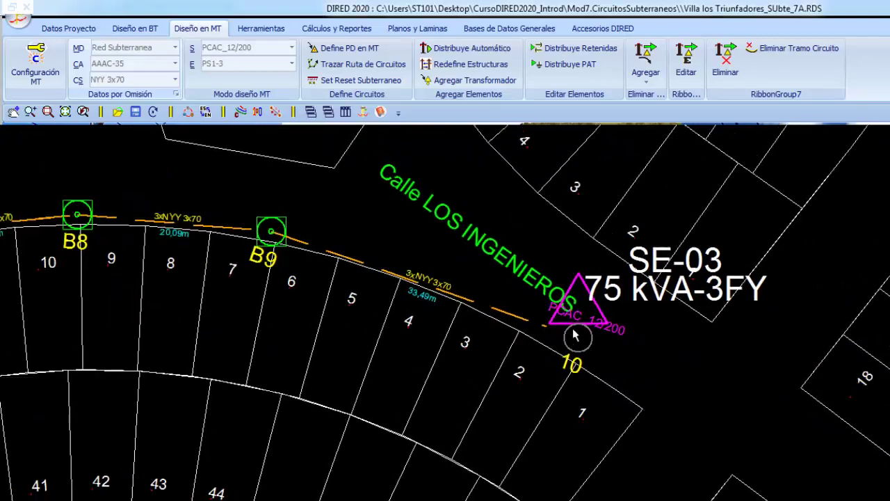
scroll(575, 331, "down", 2)
left_click(135, 28)
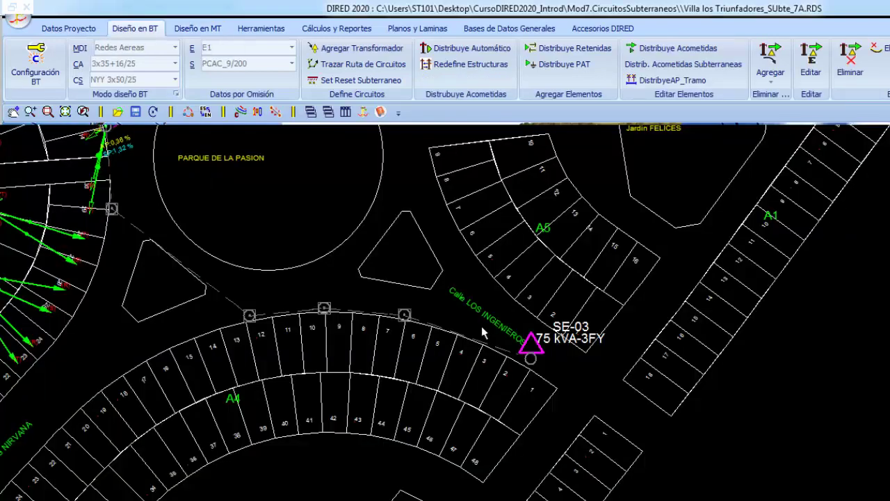
Frame SE-03 and block A5, then set LV defaults to Enterrado Simple with NYY 3x50/25 cable.
middle_click_drag(434, 279, 592, 347)
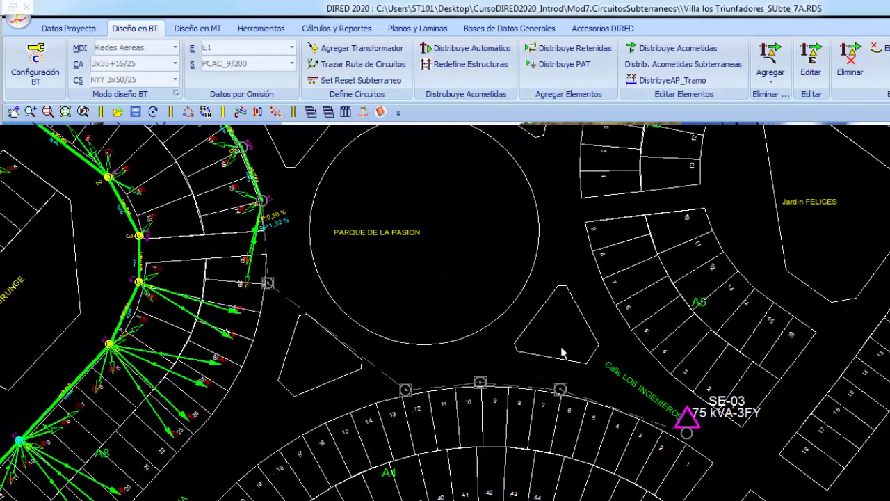
middle_click_drag(646, 398, 598, 280)
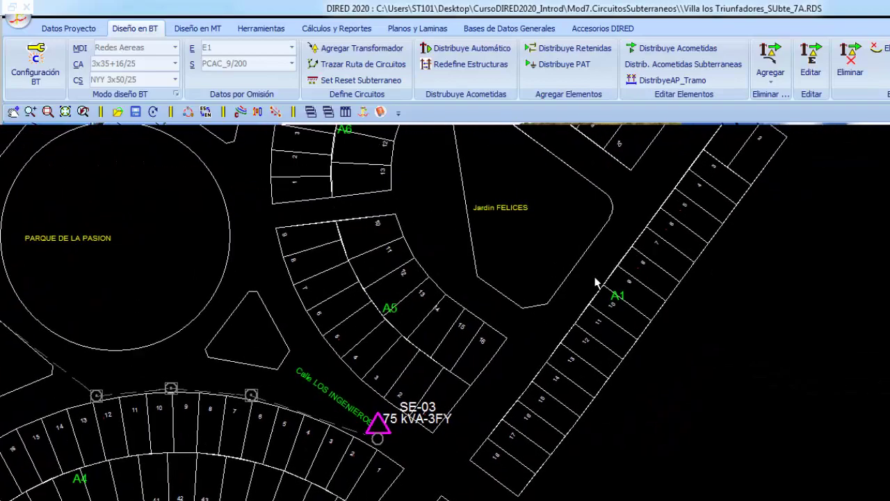
scroll(600, 275, "down", 2)
scroll(491, 382, "up", 5)
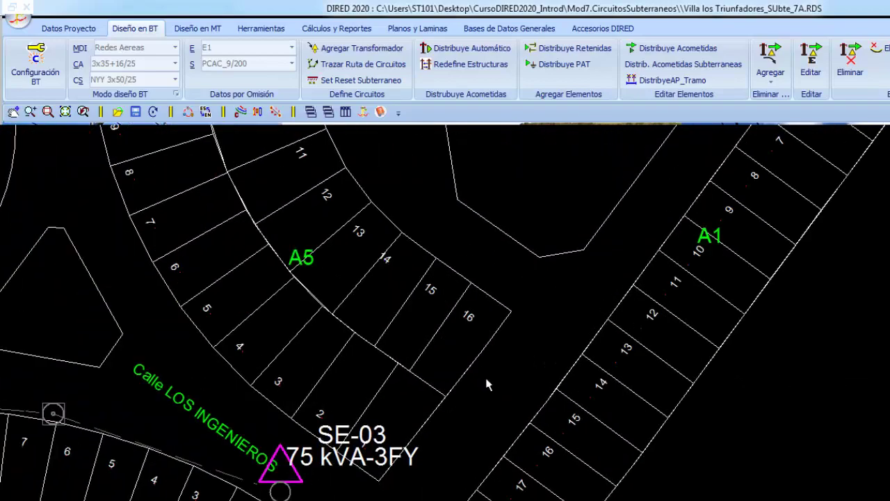
middle_click_drag(487, 386, 485, 329)
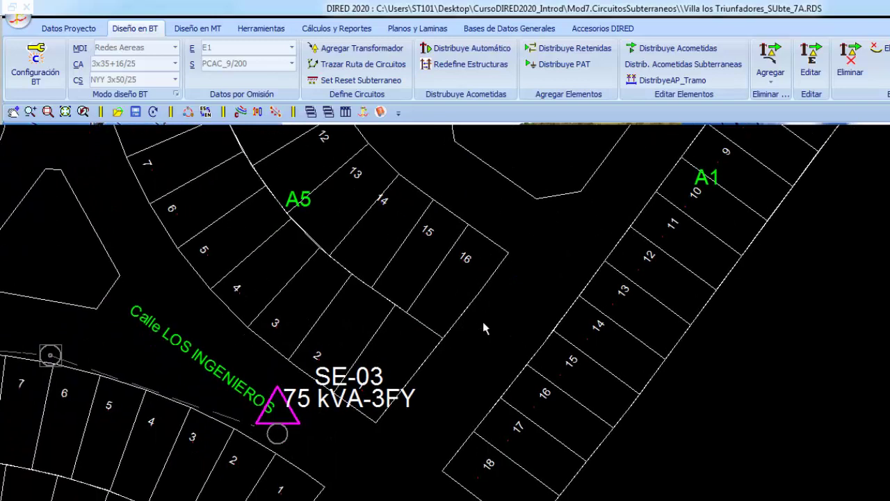
left_click(175, 93)
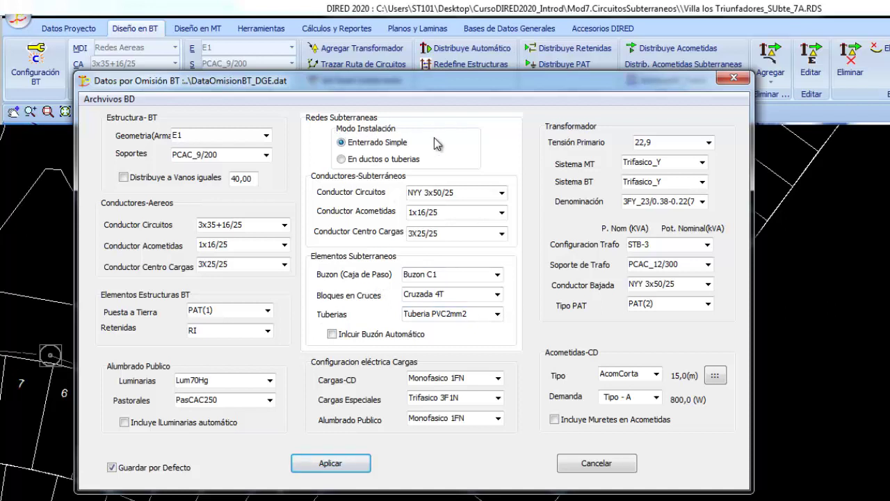
left_click(331, 462)
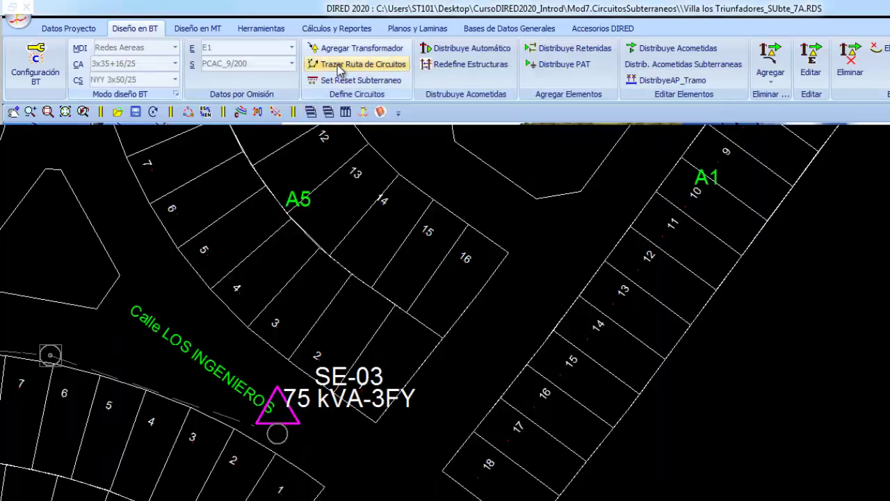
Undo a trial circuit C-01 from SE-03 and switch the LV design to underground network.
left_click(340, 70)
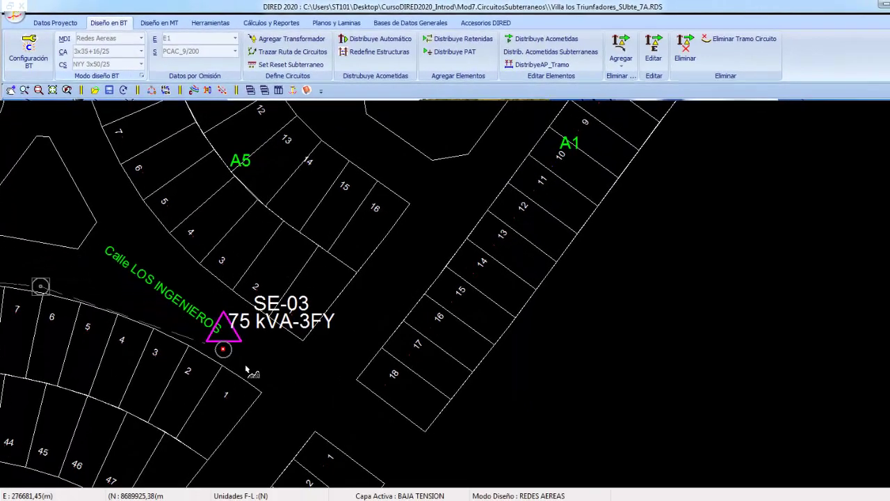
left_click(247, 370)
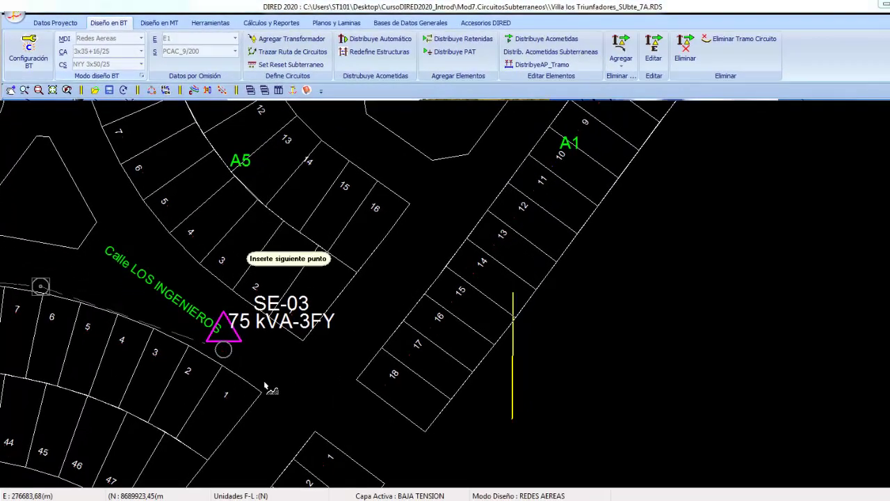
left_click(312, 430)
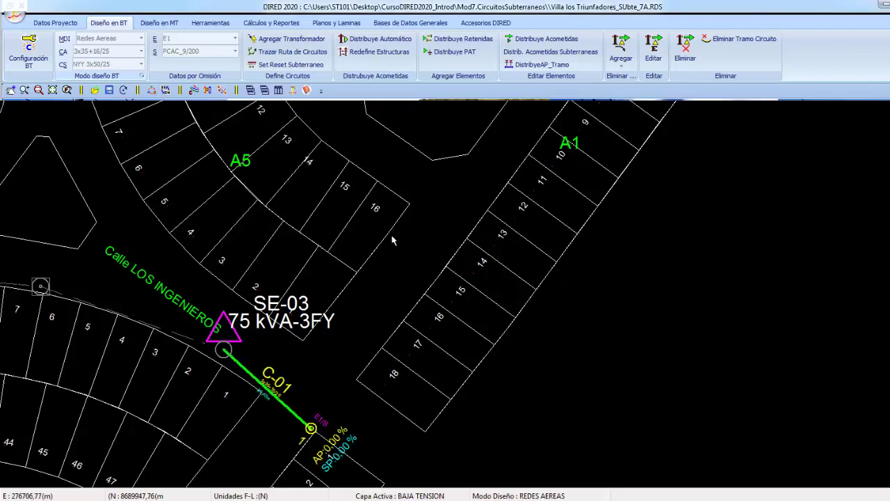
key("ctrl+z")
left_click(140, 38)
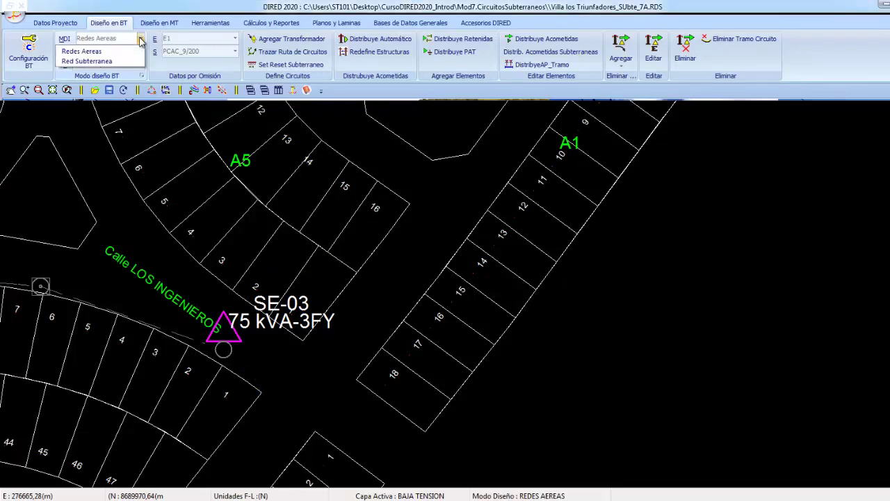
left_click(104, 61)
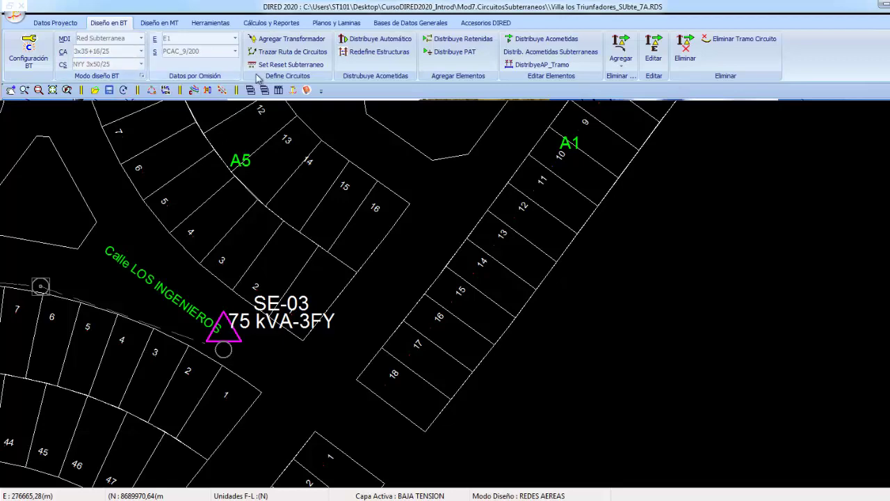
Trace circuit C-02 from SE-03 along the road to the far end of block A1.
left_click(279, 56)
left_click(236, 367)
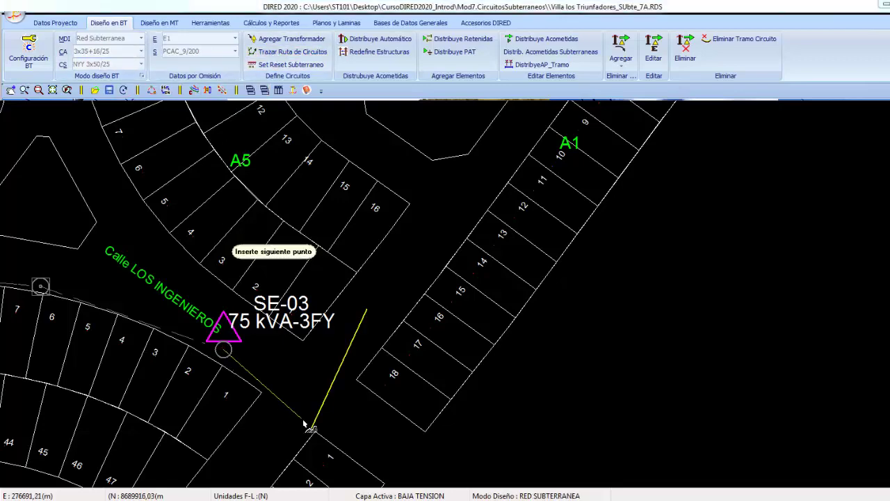
left_click(310, 433)
scroll(394, 302, "down", 3)
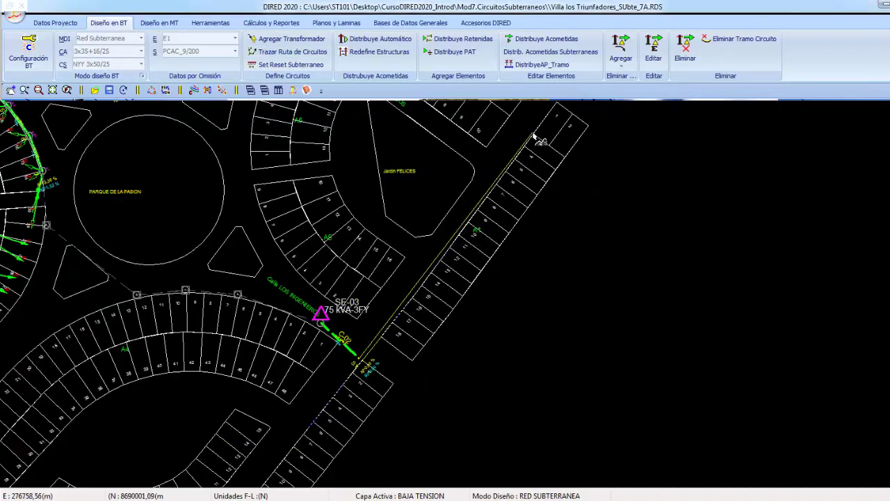
middle_click_drag(539, 132, 449, 260)
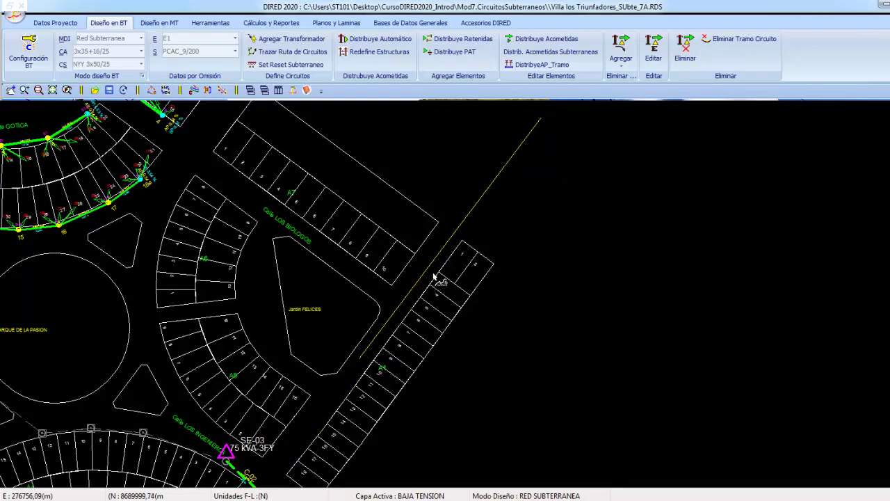
left_click(460, 239)
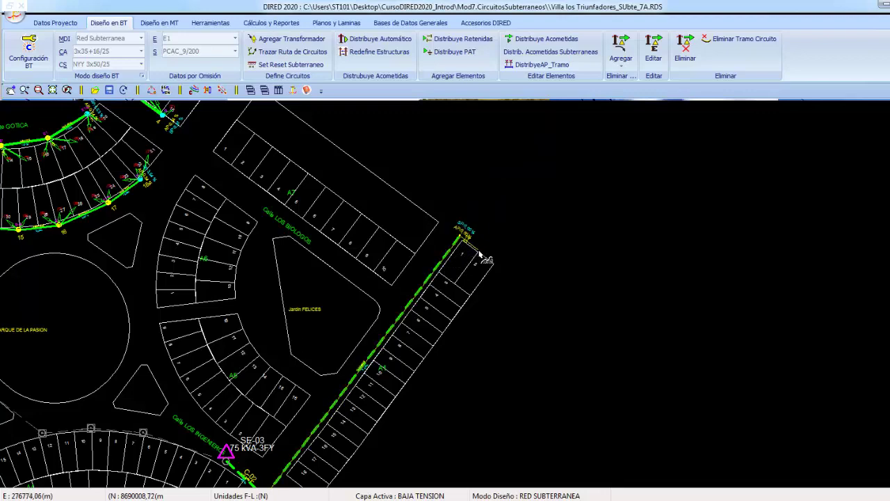
scroll(477, 252, "up", 3)
scroll(466, 343, "down", 1)
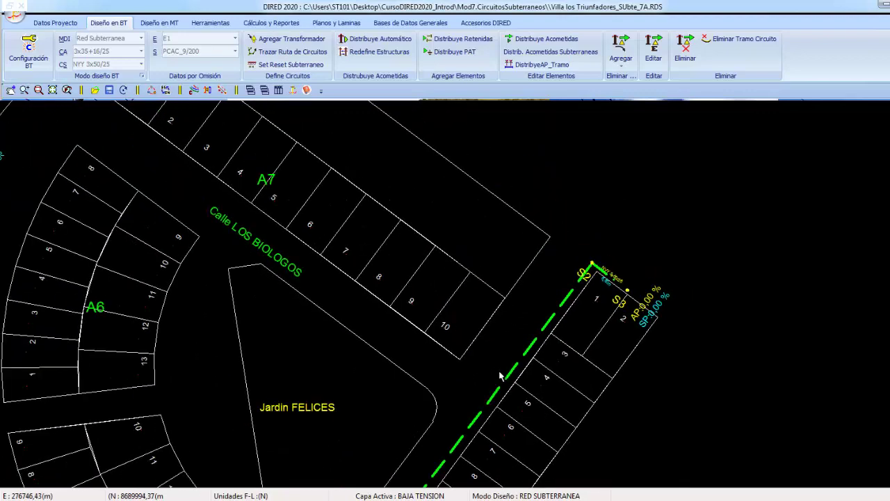
scroll(483, 368, "down", 1)
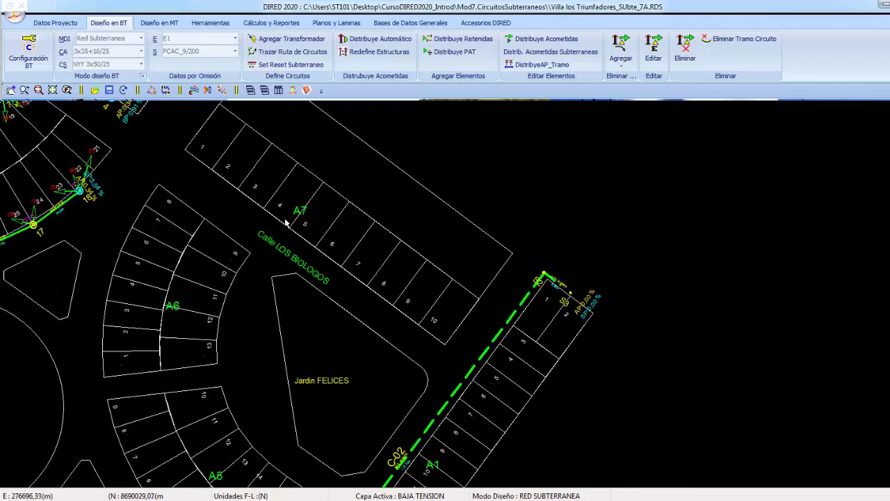
left_click(629, 53)
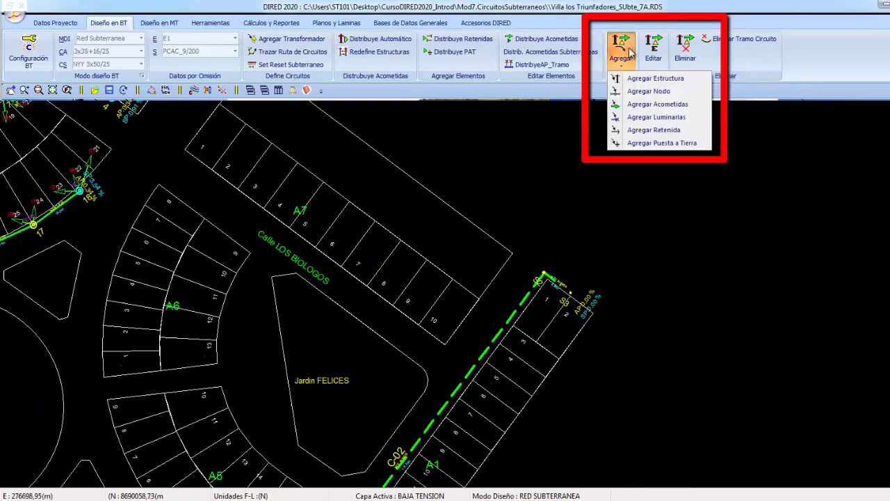
Add node N2 on circuit C-02 and make the line below it underground.
left_click(639, 91)
left_click(476, 376)
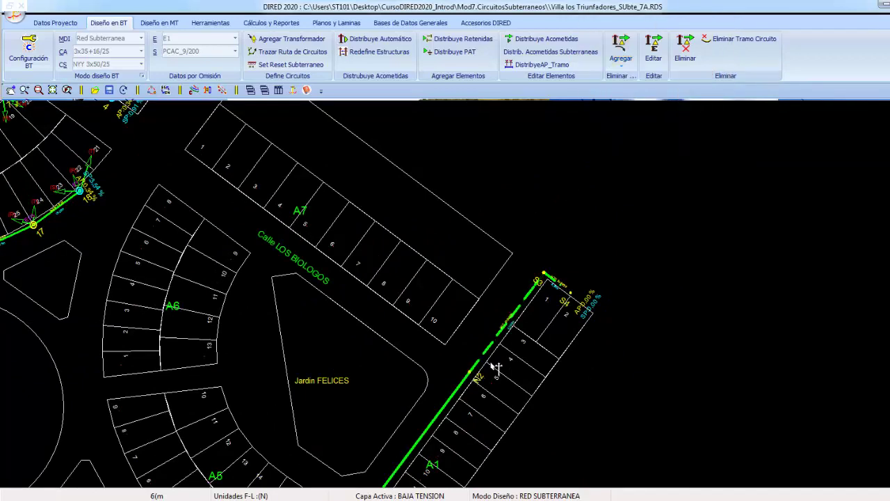
scroll(445, 270, "down", 5)
right_click(463, 244)
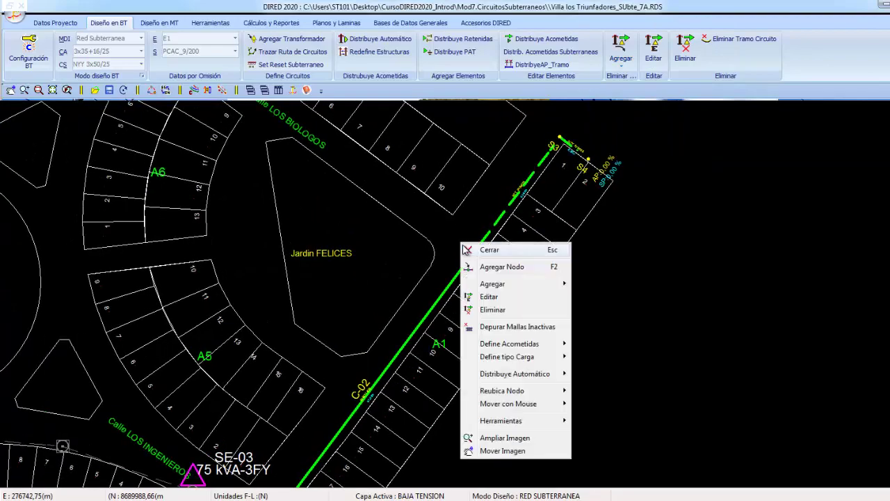
left_click(480, 249)
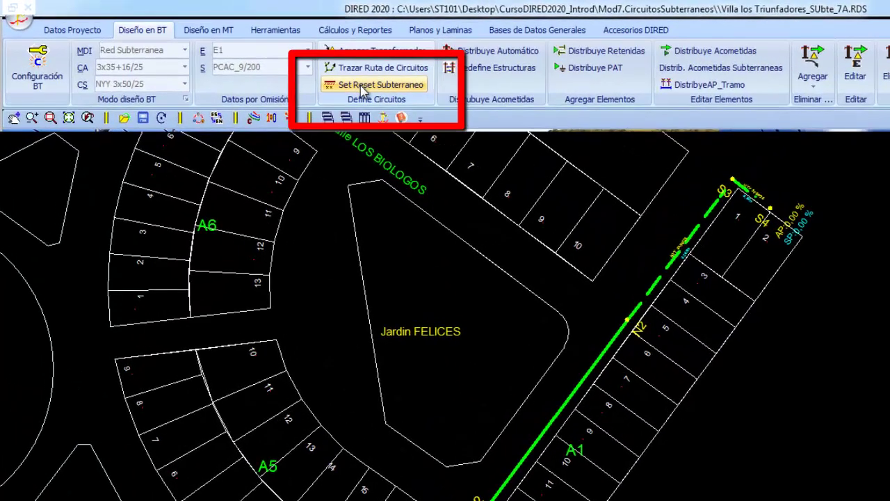
left_click(361, 84)
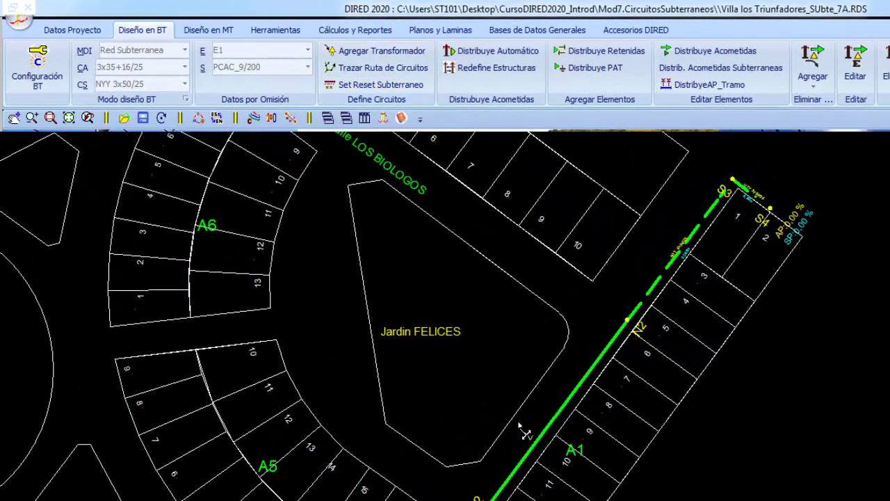
left_click(534, 447)
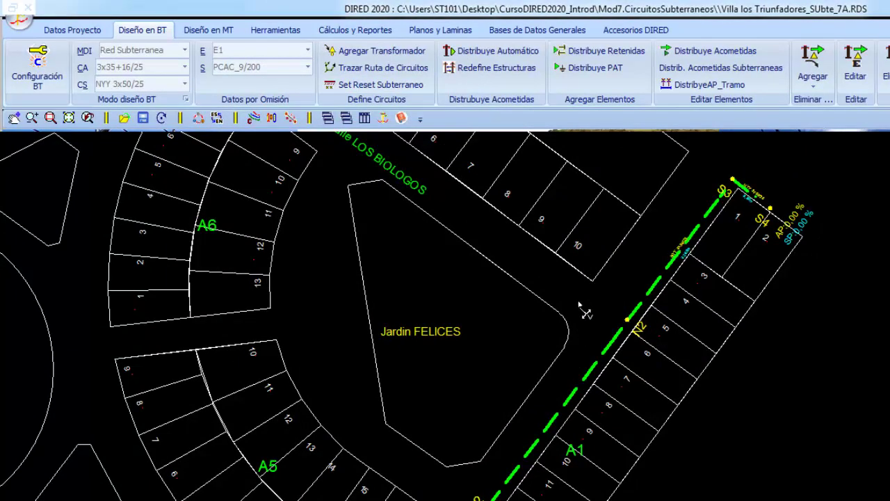
Trace a branch circuit from node N2 along Calle LOS BIOLOGOS beside block A7.
left_click(392, 71)
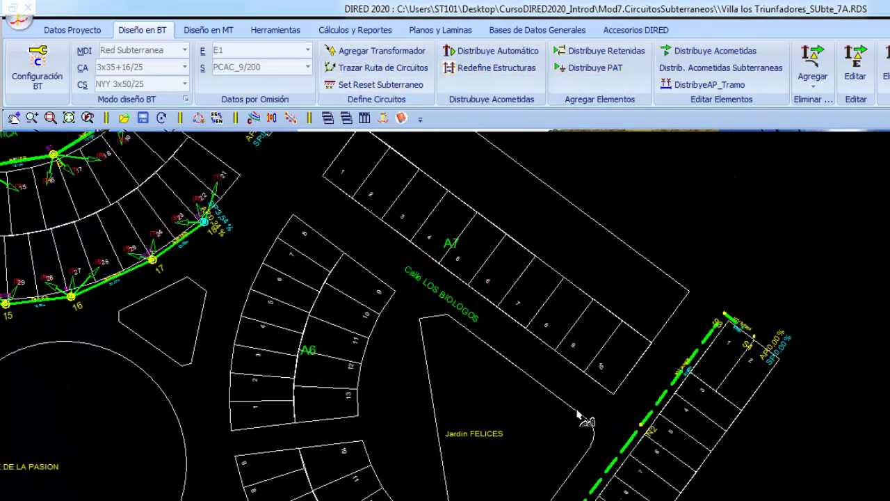
left_click(640, 423)
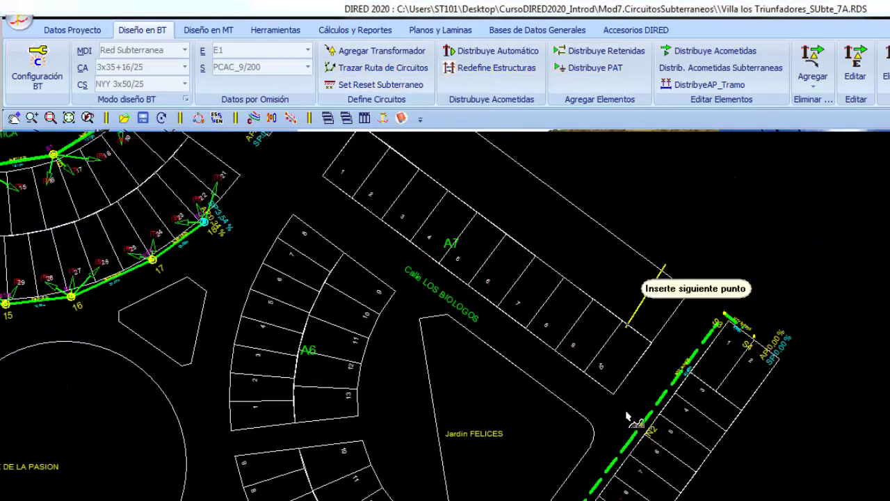
left_click(351, 201)
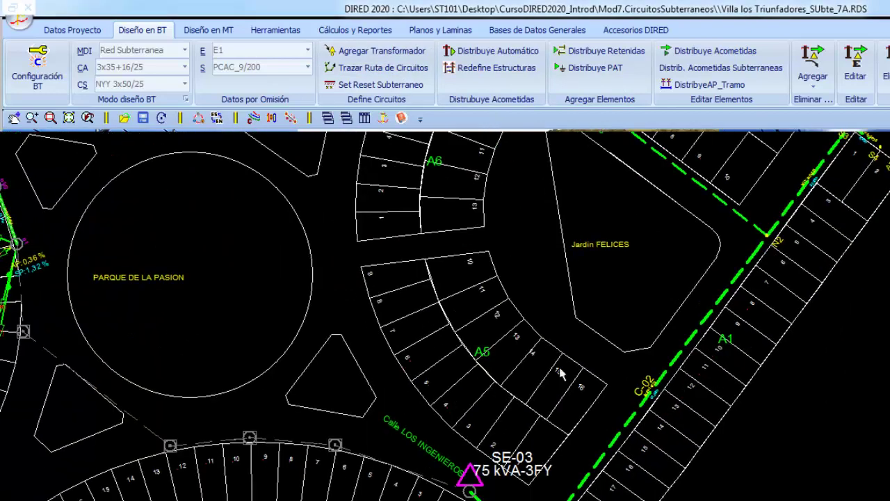
middle_click_drag(440, 433, 604, 330)
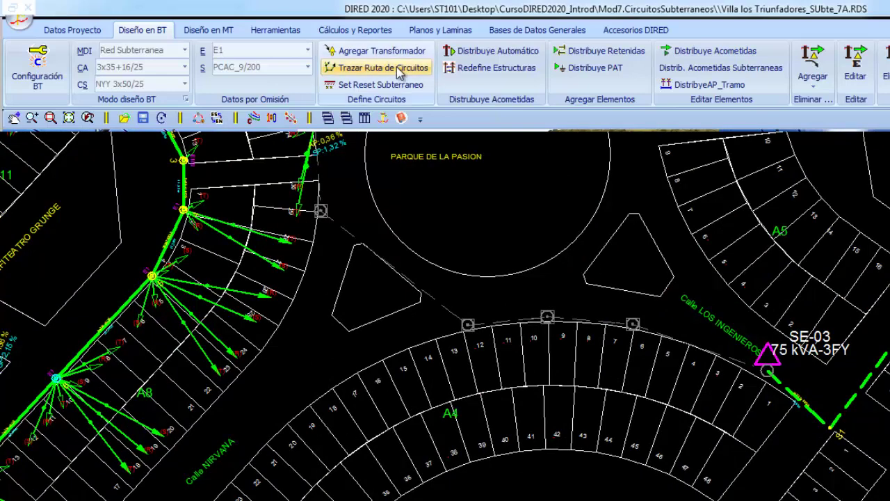
Trace C-03 from SE-03 west along Calle LOS INGENIEROS, around block A4's arc to its west end.
left_click(382, 67)
left_click(768, 372)
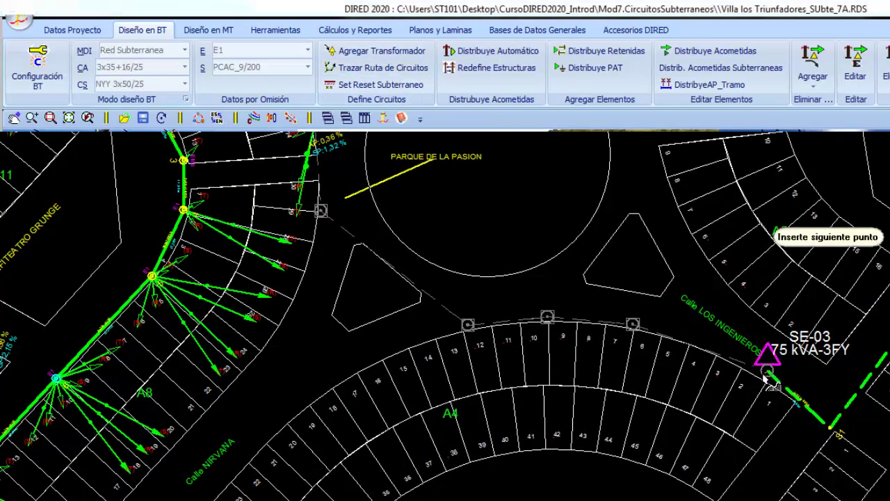
left_click(632, 326)
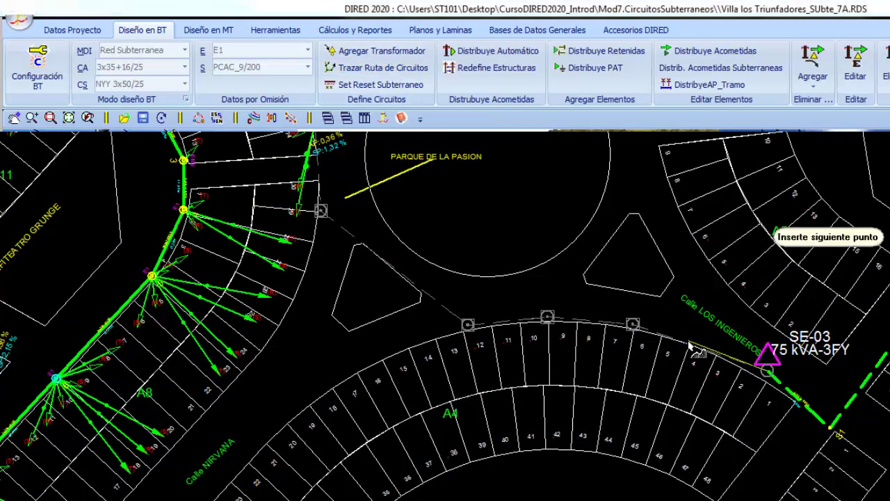
left_click(630, 327)
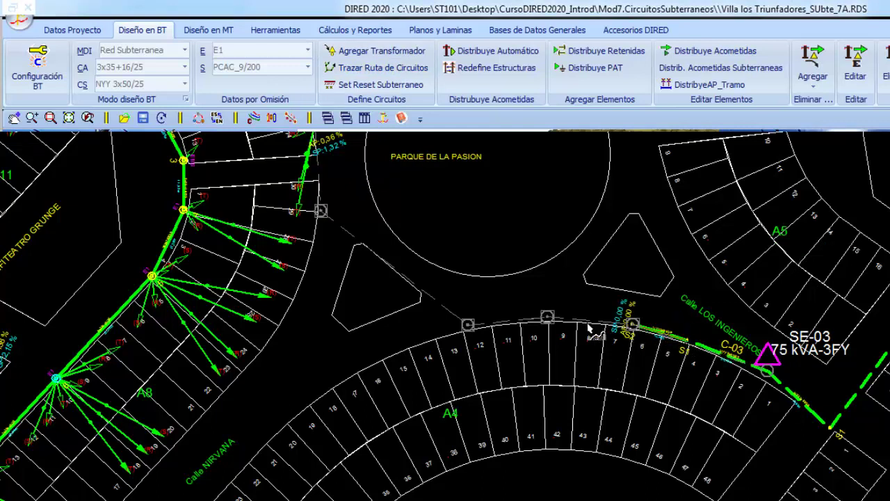
left_click(547, 318)
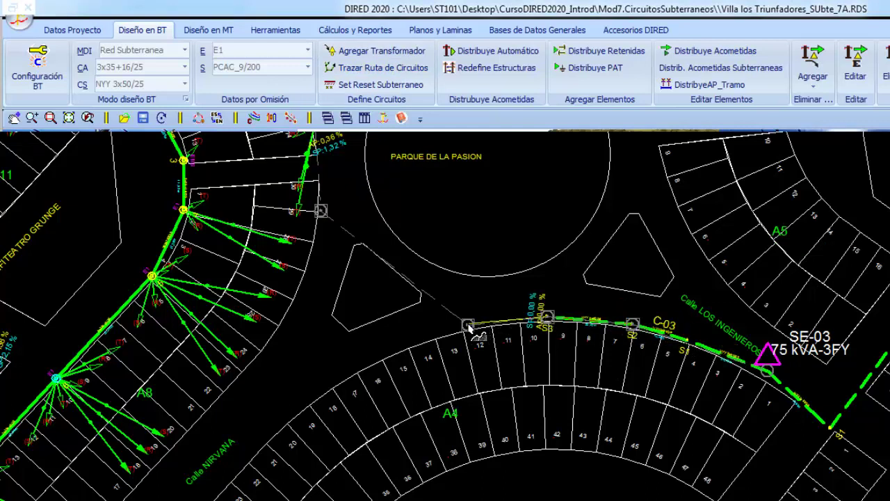
left_click(468, 324)
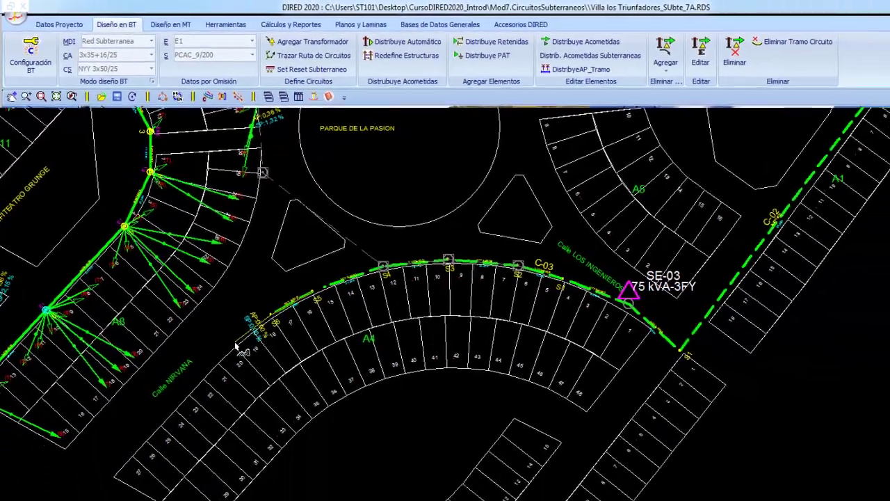
left_click(271, 388)
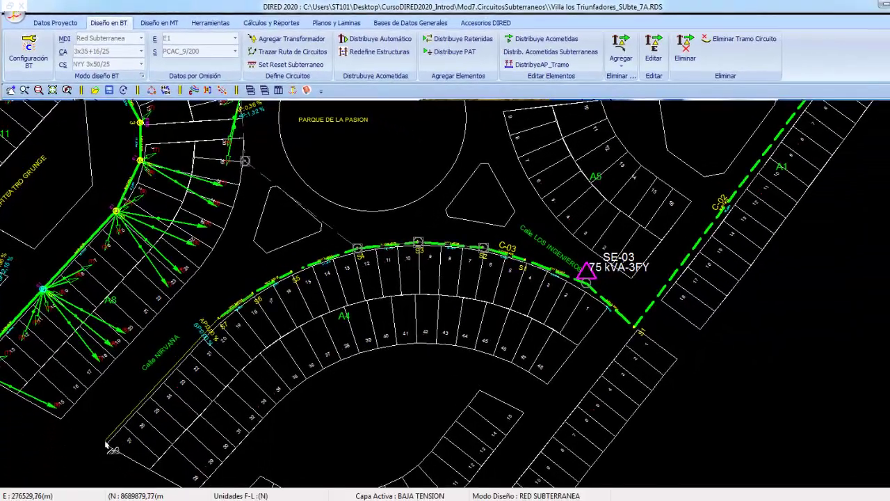
scroll(405, 277, "up", 3)
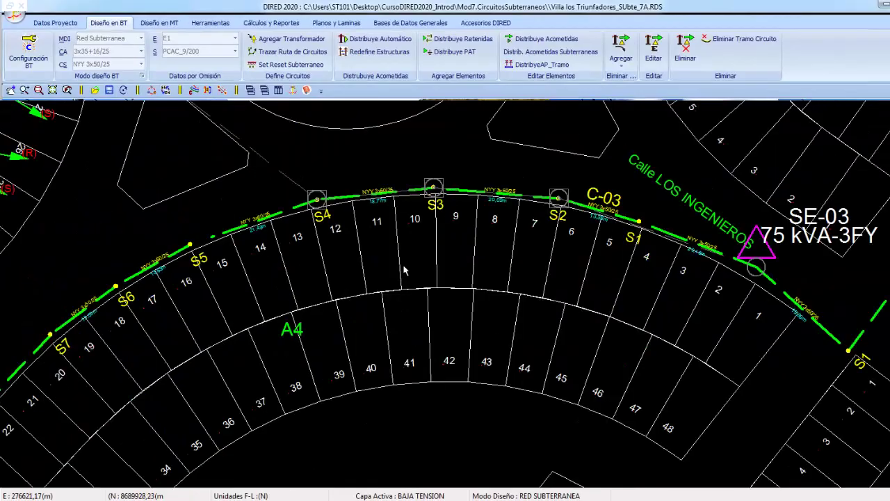
scroll(405, 270, "down", 1)
scroll(417, 271, "down", 2)
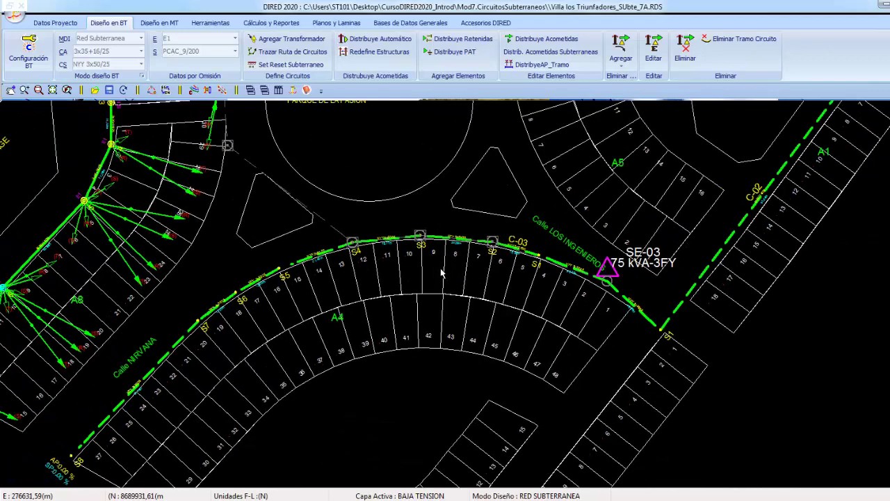
scroll(446, 273, "down", 1)
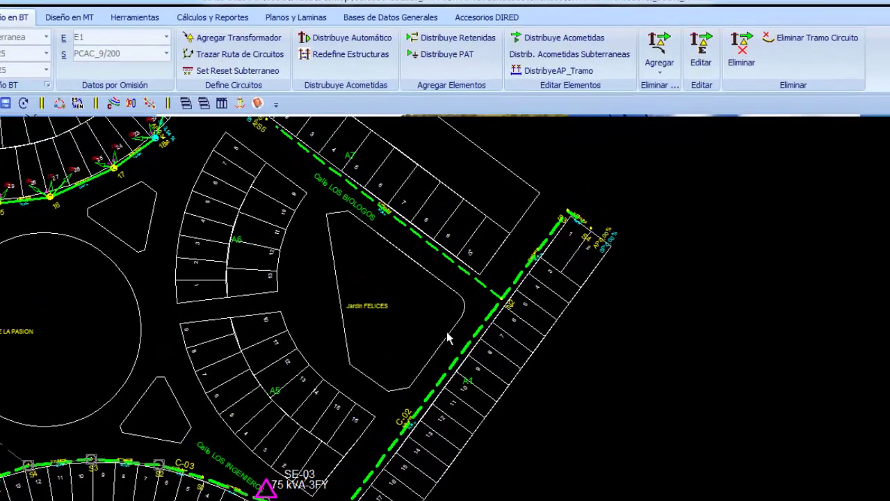
Zoom in on block A1 beside Jardin FELICES and pick Distrib. Acometidas Subterraneas.
scroll(448, 334, "up", 3)
middle_click_drag(449, 330, 310, 331)
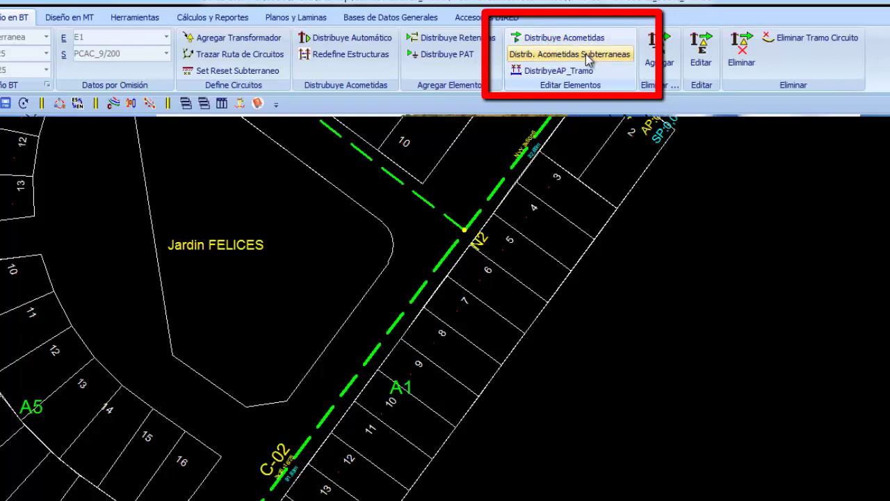
left_click(587, 56)
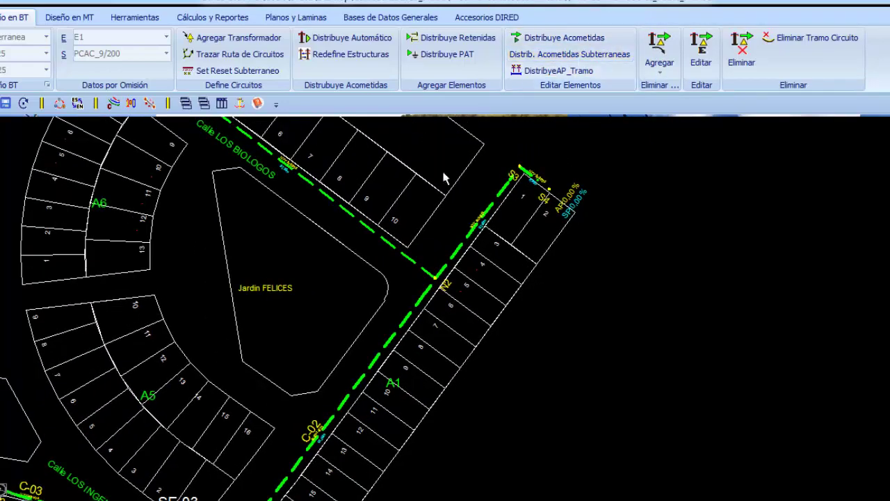
scroll(407, 239, "down", 3)
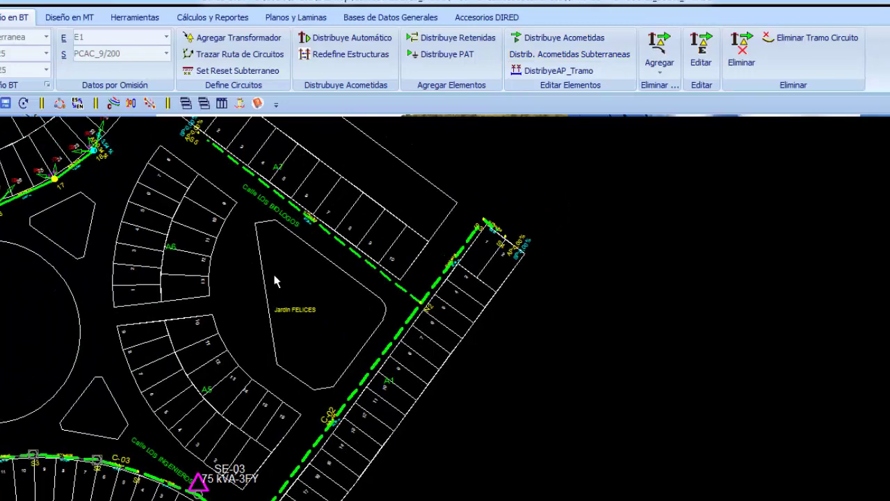
scroll(401, 258, "down", 2)
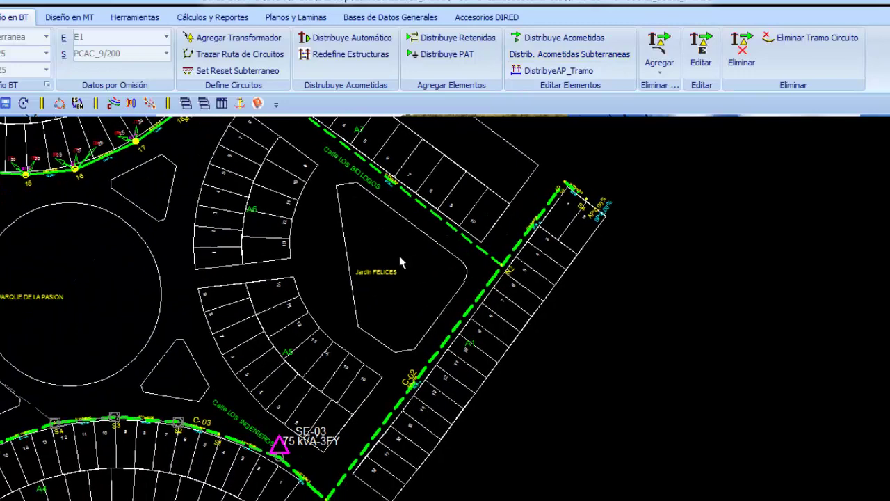
scroll(401, 258, "down", 1)
scroll(401, 258, "down", 1)
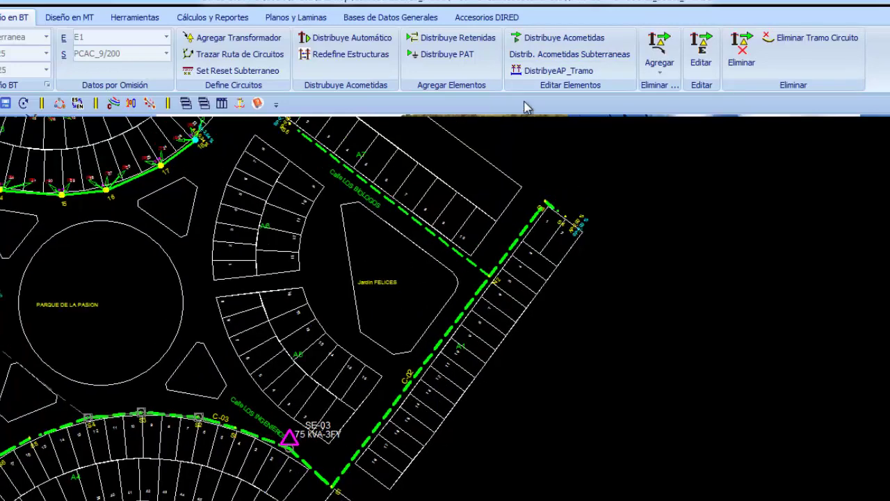
Distribute underground service drops from block A1's lots onto circuit C-02, up to structure S22.
left_click(562, 59)
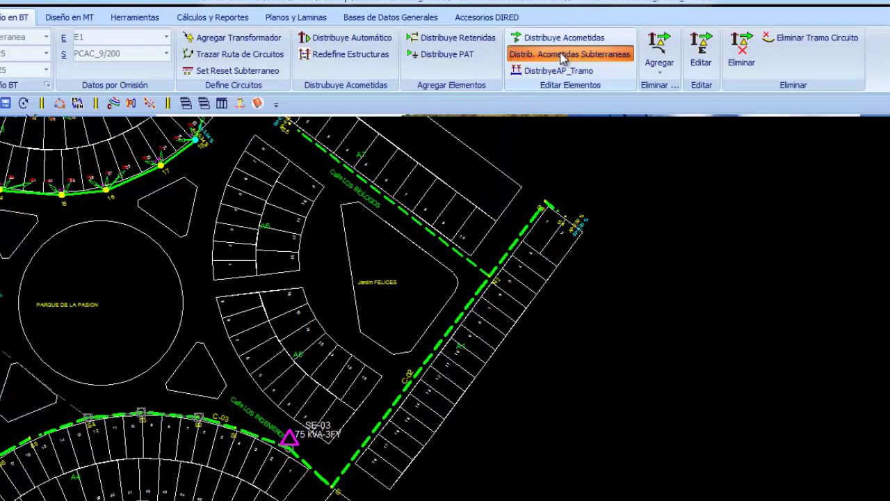
left_click(414, 379)
scroll(414, 381, "up", 1)
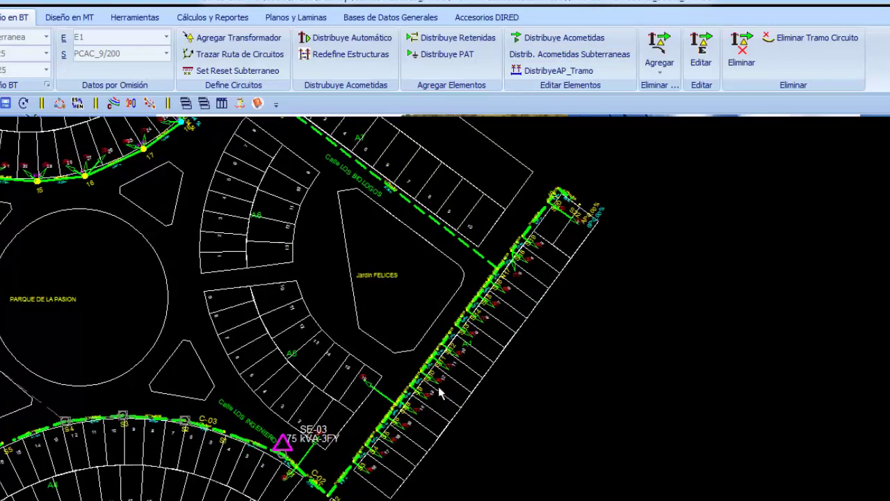
scroll(415, 381, "up", 2)
scroll(414, 381, "up", 2)
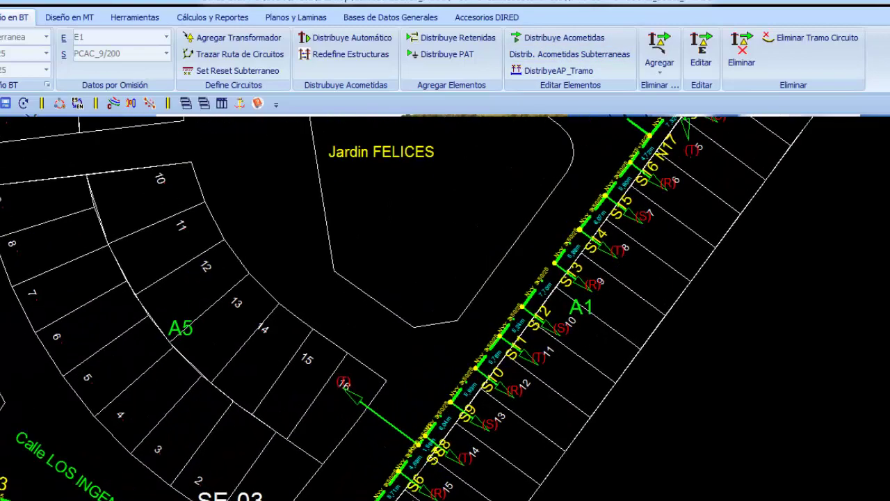
scroll(401, 478, "up", 1)
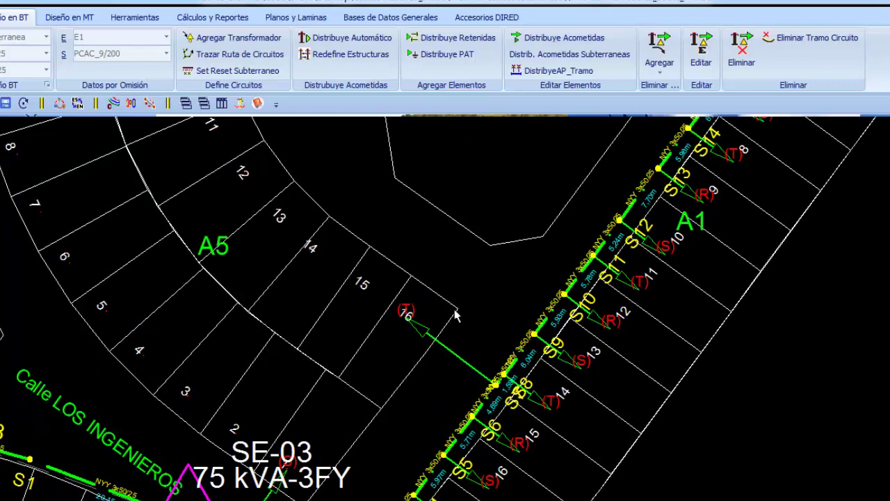
scroll(411, 330, "down", 1)
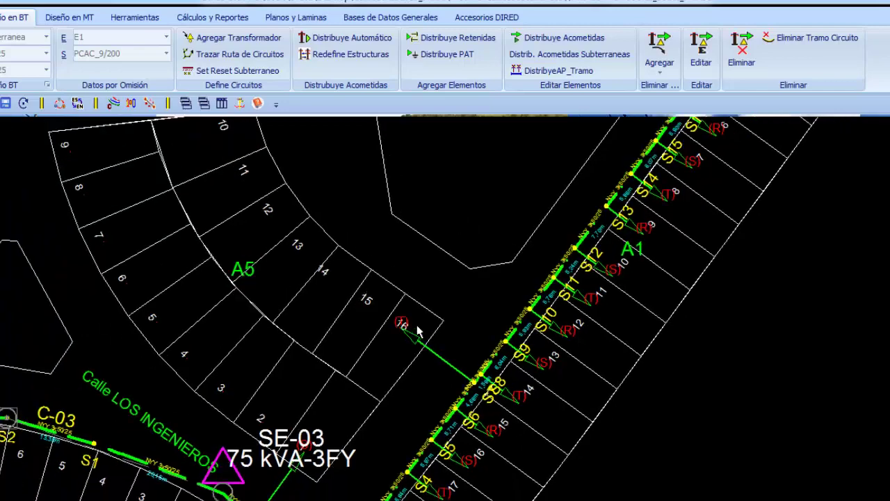
middle_click_drag(505, 203, 488, 358)
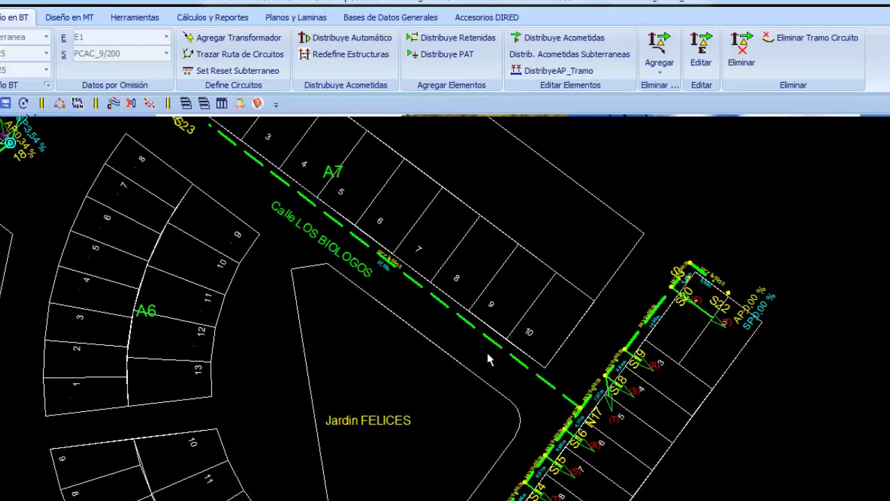
Distribute underground service connections along circuit C-03 beside transformer SE-03.
left_click(659, 46)
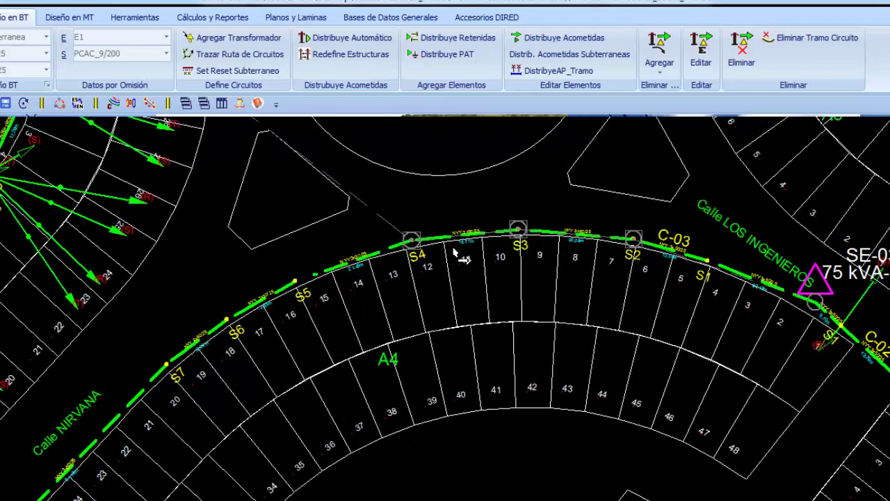
left_click(473, 238)
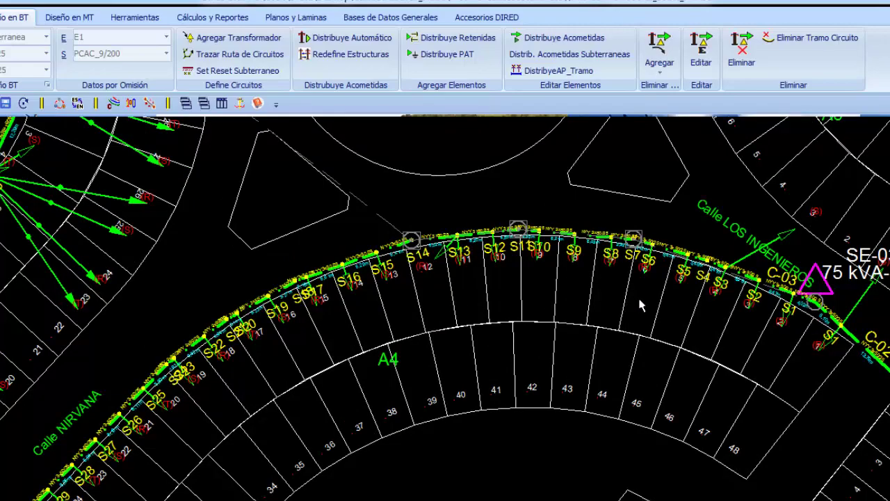
scroll(596, 308, "up", 3)
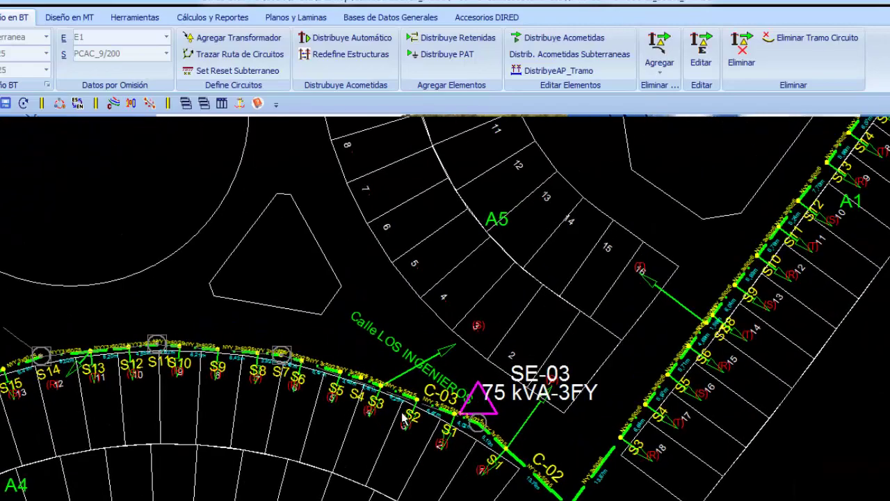
scroll(489, 355, "up", 2)
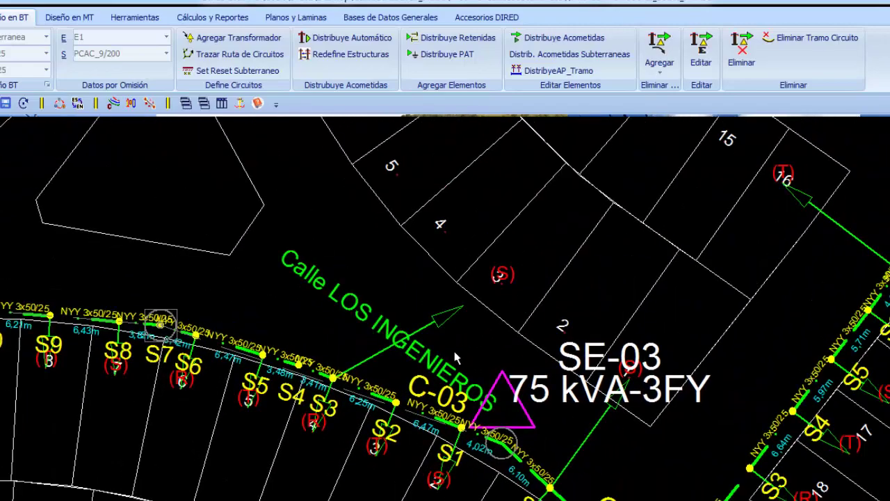
middle_click_drag(617, 387, 455, 354)
scroll(456, 355, "down", 2)
scroll(455, 355, "down", 2)
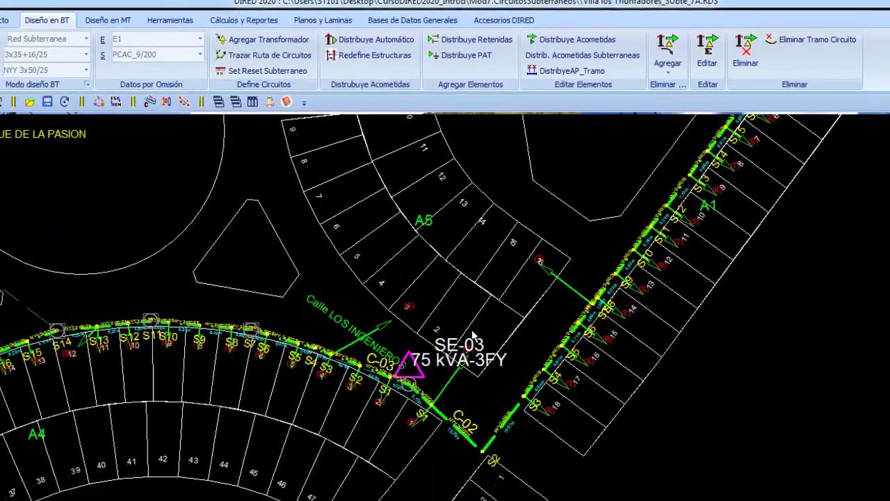
scroll(490, 321, "down", 3)
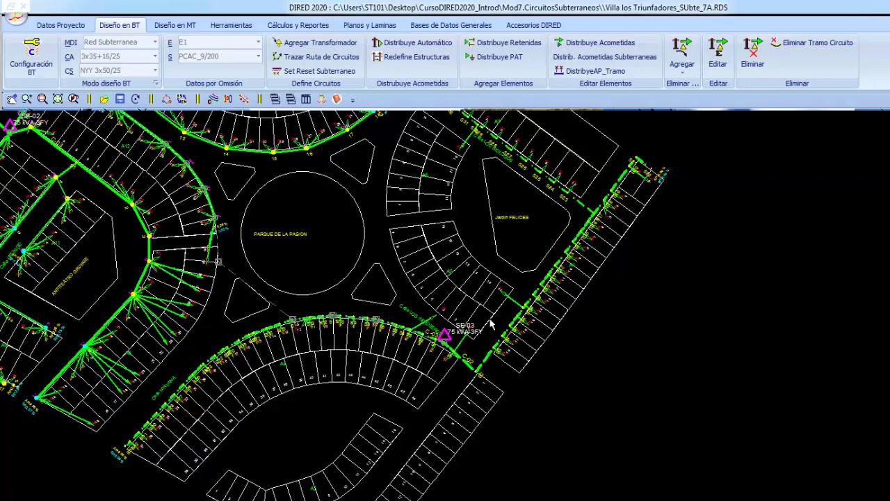
scroll(490, 324, "up", 2)
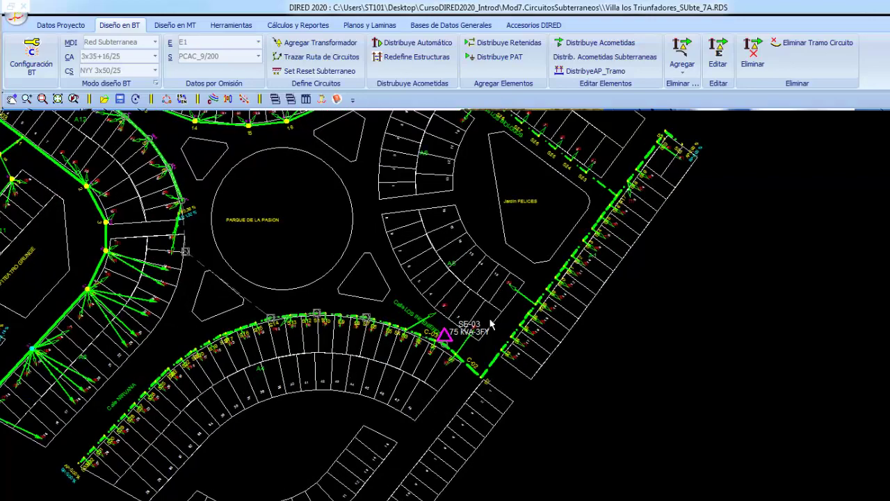
scroll(487, 320, "up", 2)
scroll(470, 312, "up", 1)
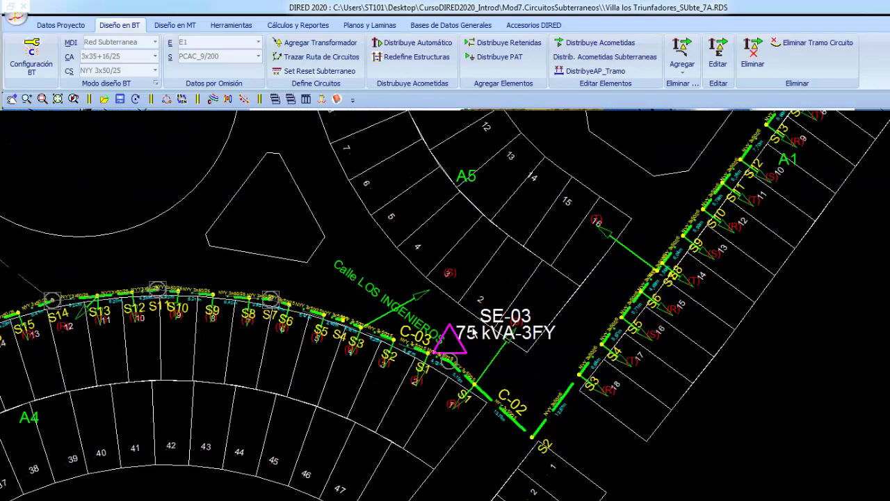
scroll(461, 312, "up", 2)
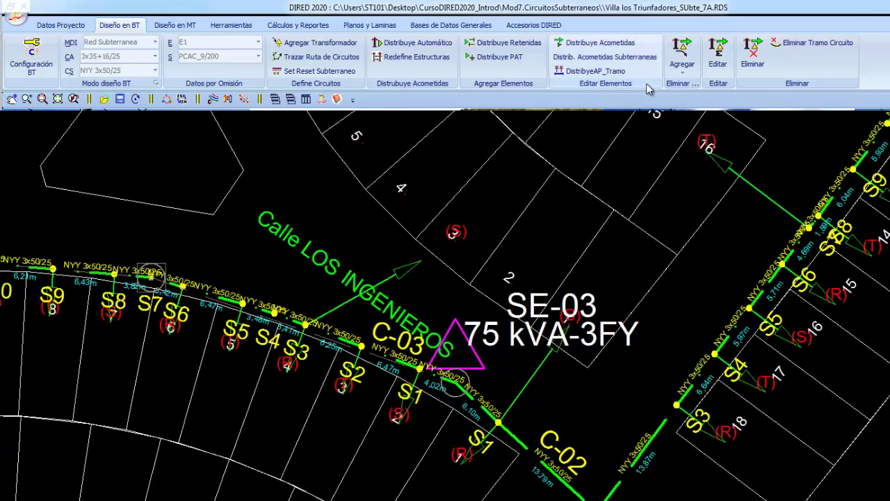
Delete the stray connection crossing Calle LOS INGENIEROS and the leftover phase label on lot 3.
left_click(810, 42)
left_click(564, 355)
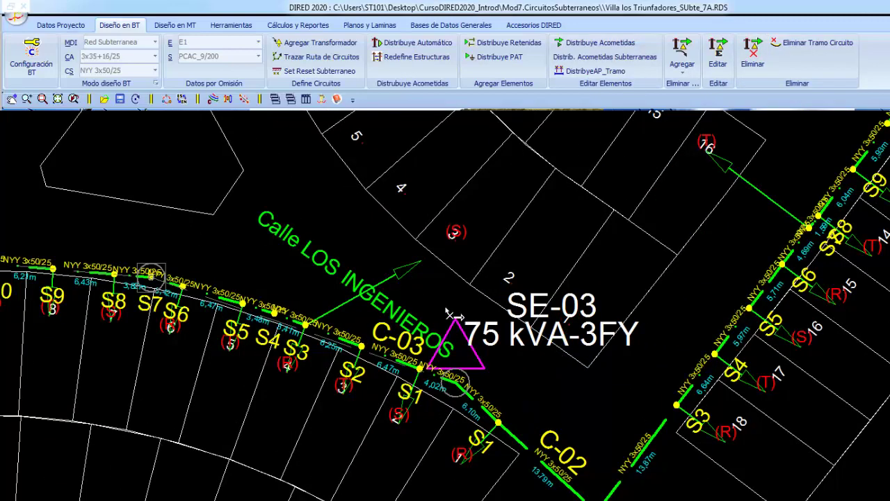
left_click(393, 278)
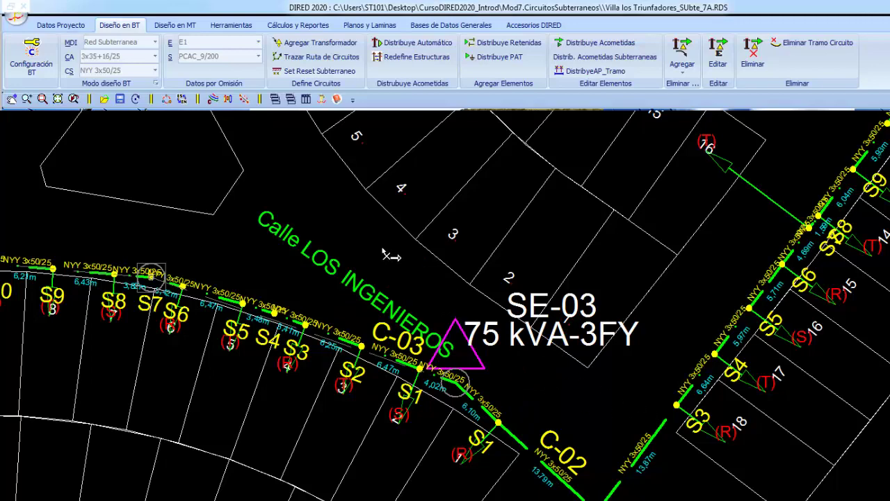
scroll(442, 343, "up", 1)
scroll(442, 344, "up", 1)
Enlarge the view around the C-03 labels, dismissing the stray context menus.
right_click(263, 272)
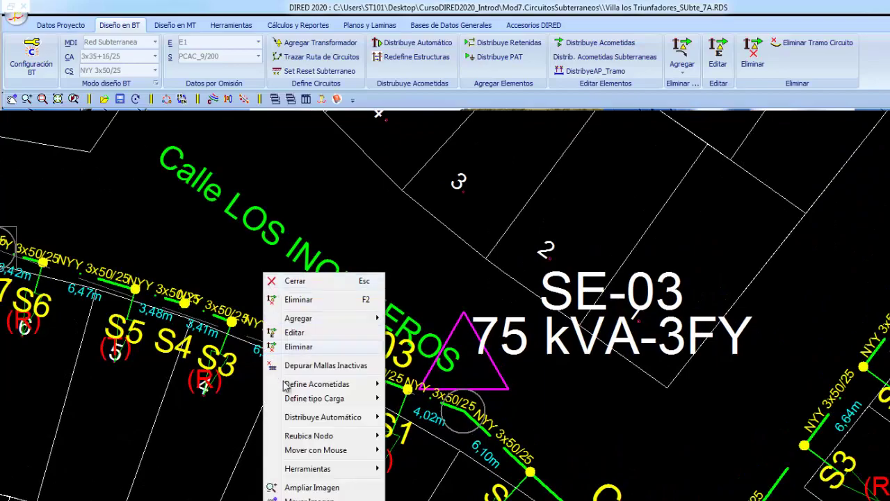
left_click(306, 487)
left_click_drag(306, 417, 344, 244)
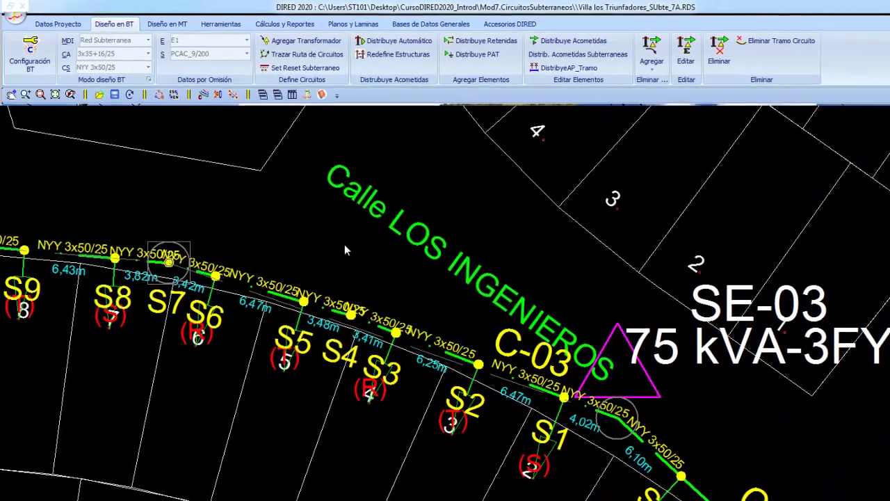
right_click(334, 241)
left_click(321, 248)
right_click(316, 235)
left_click(298, 310)
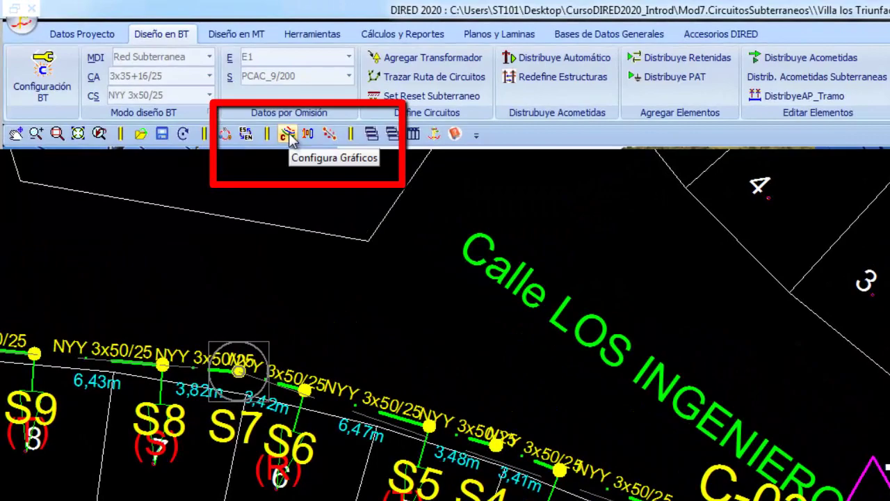
Set the conductor-name text size to 0,8 and apply it.
left_click(289, 135)
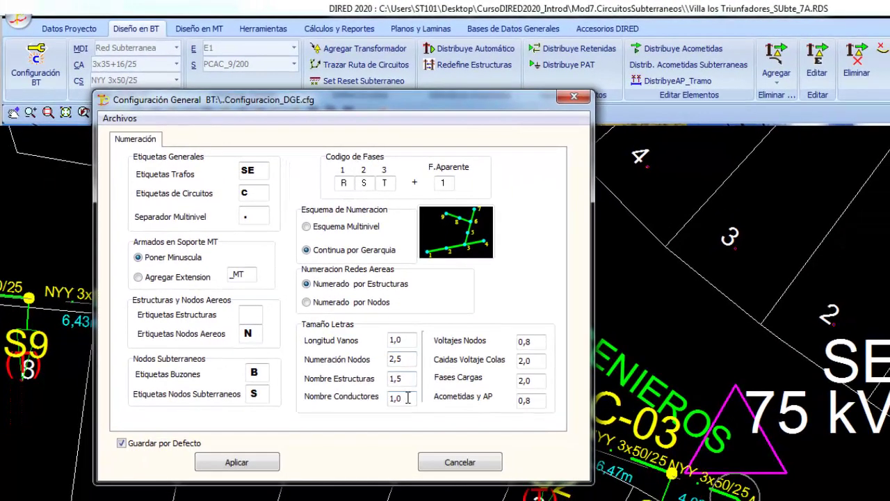
double_click(409, 397)
type("0,8")
left_click(259, 463)
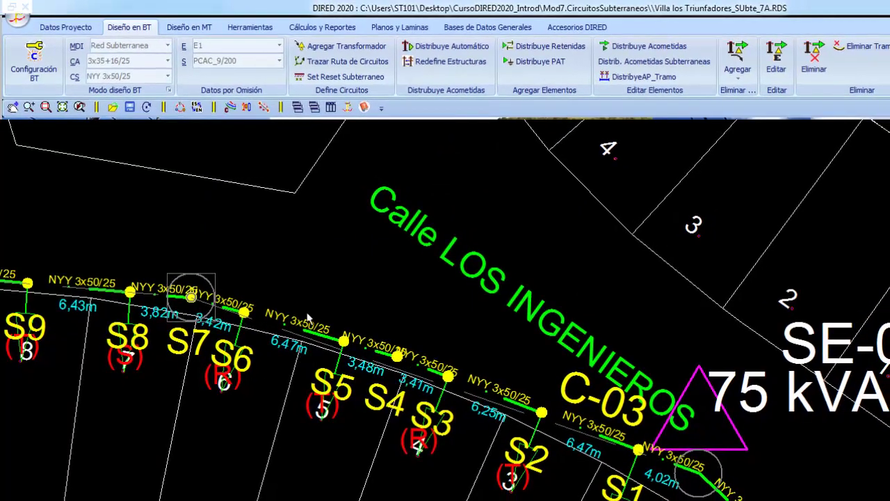
Set the node-numbering text size to 2 and the structure-name size to 1.
left_click(247, 106)
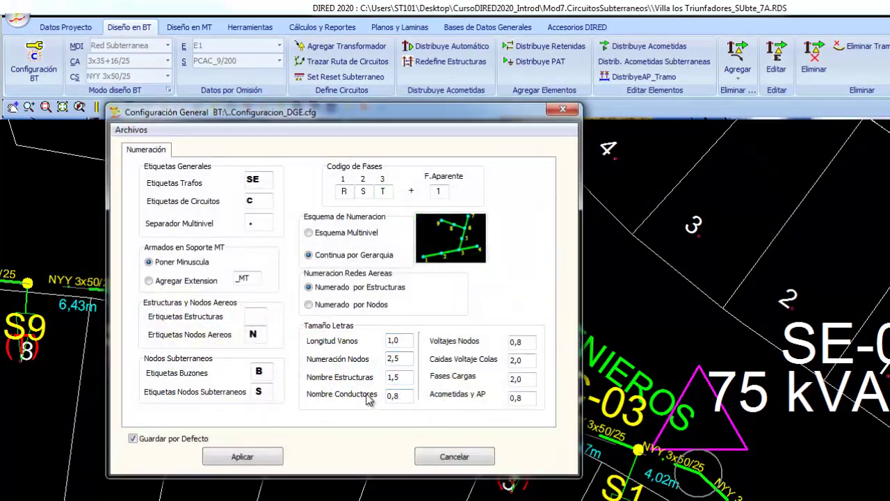
double_click(405, 358)
key("shift+Home")
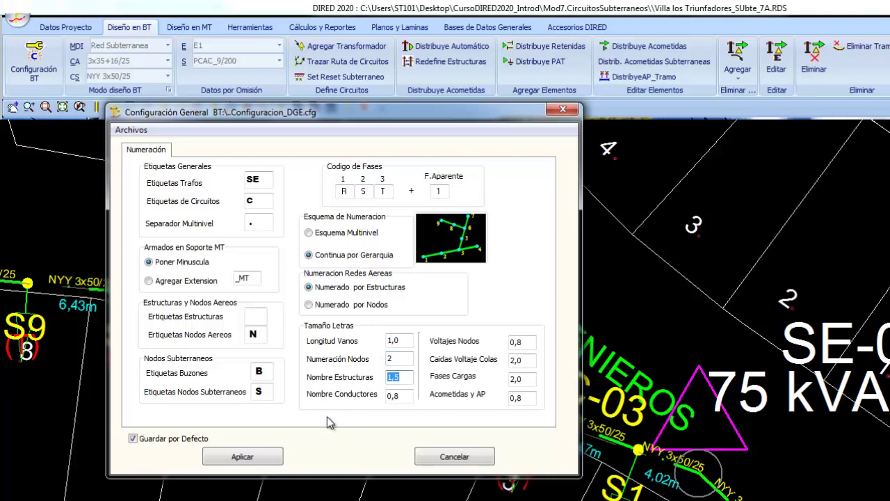
type("1")
double_click(407, 344)
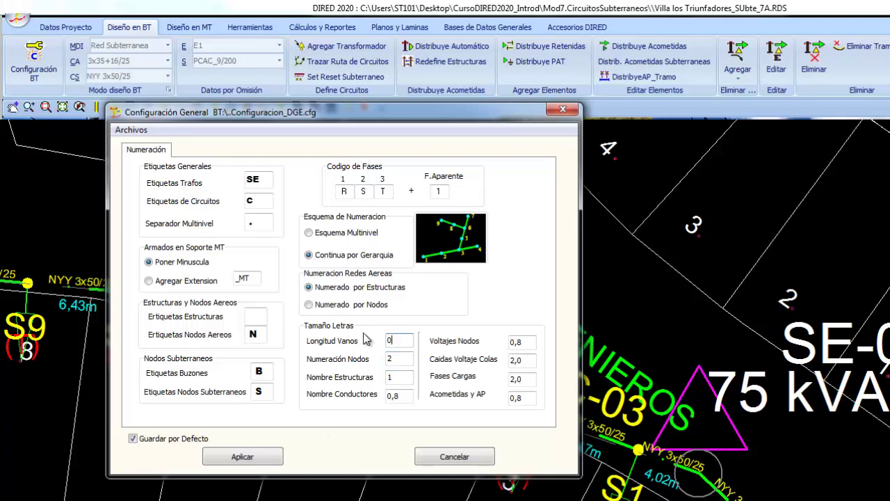
type(",8")
left_click(243, 456)
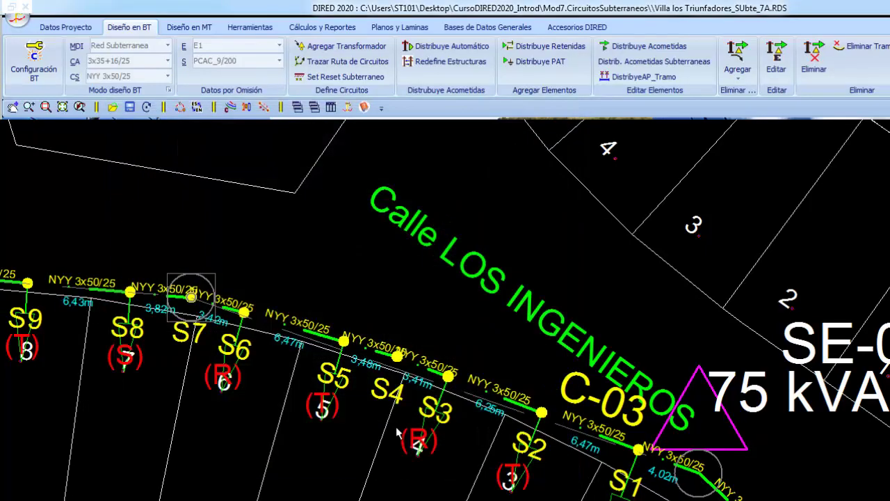
scroll(396, 426, "up", 2)
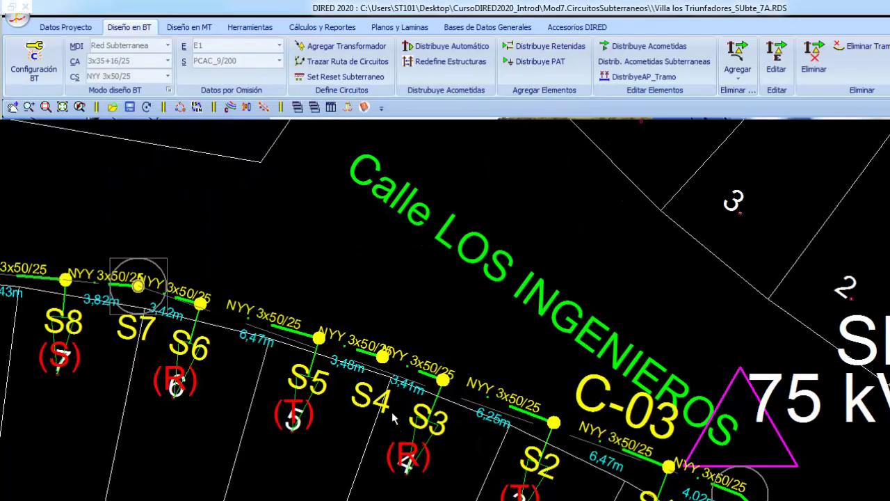
scroll(391, 411, "down", 1)
scroll(395, 415, "down", 2)
scroll(395, 414, "down", 3)
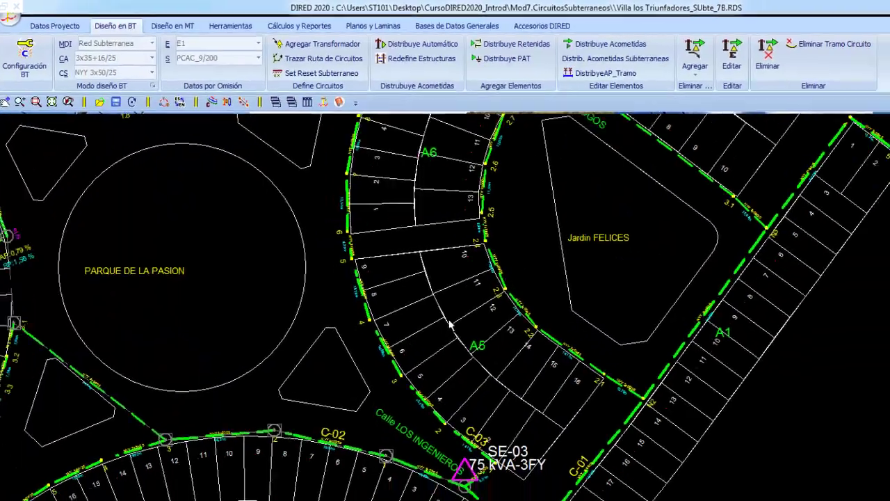
scroll(383, 286, "down", 2)
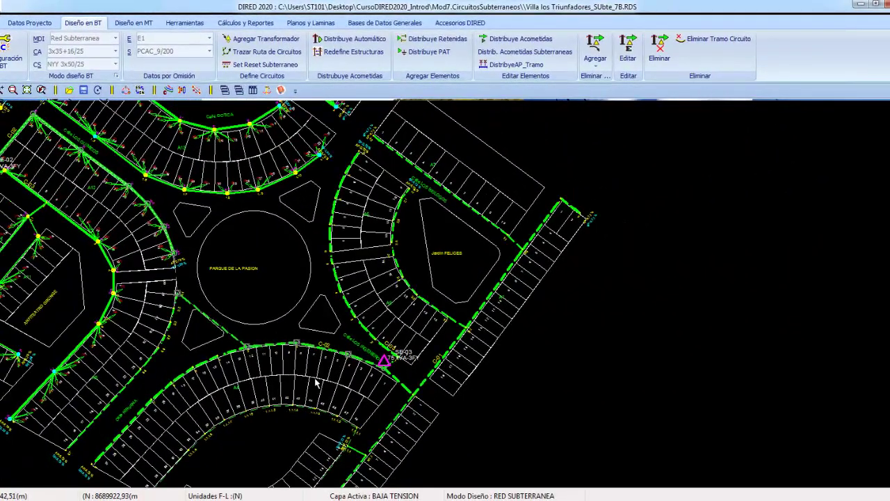
scroll(316, 383, "down", 1)
scroll(356, 377, "up", 1)
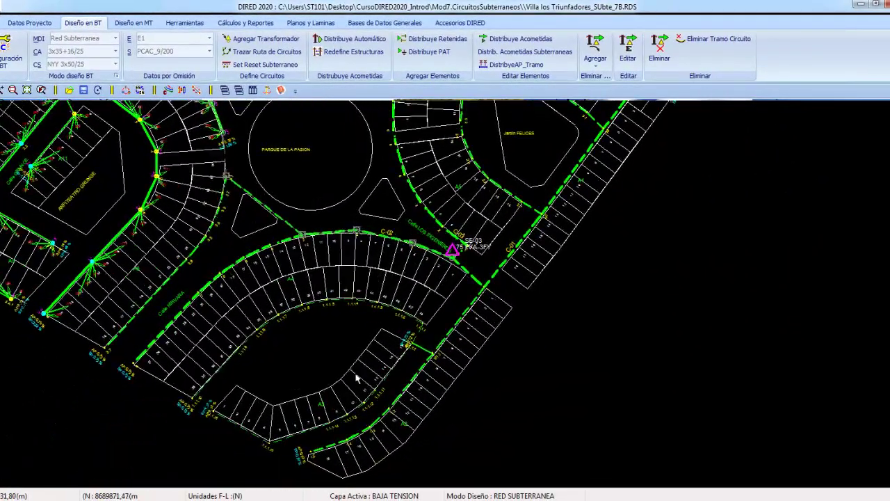
scroll(341, 327, "up", 1)
scroll(341, 327, "up", 1)
scroll(399, 254, "up", 1)
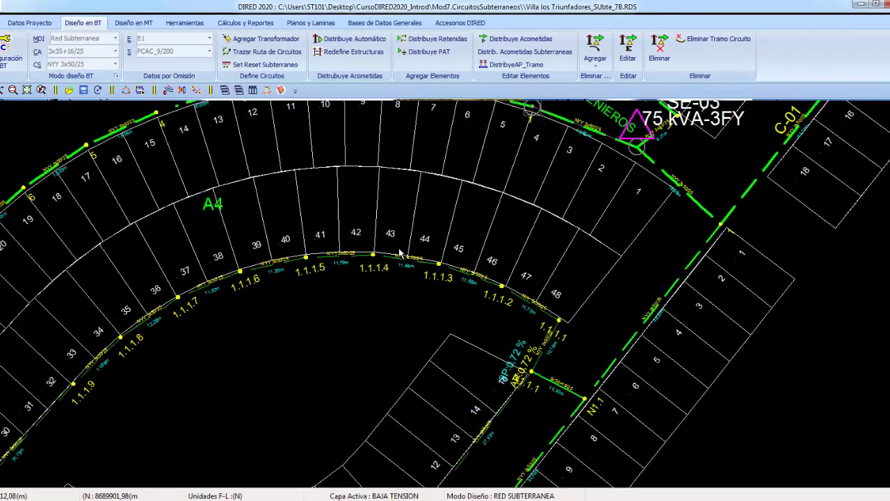
middle_click_drag(400, 254, 546, 145)
middle_click_drag(176, 364, 316, 306)
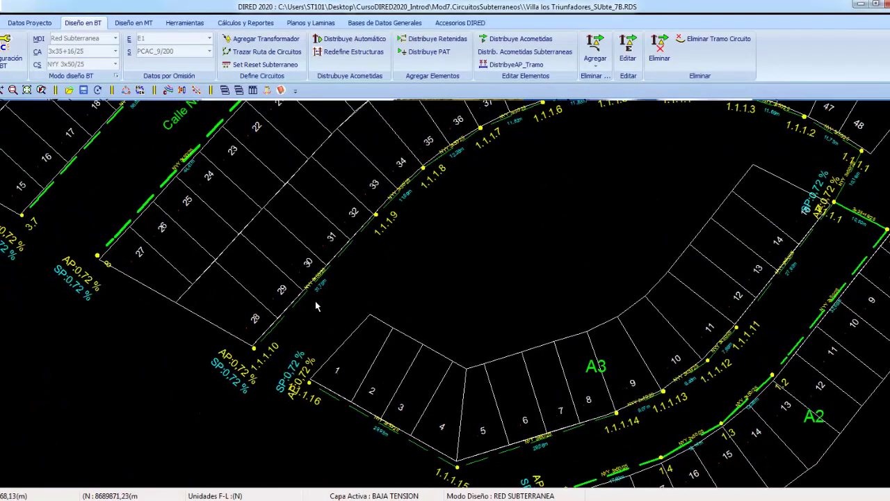
scroll(317, 306, "up", 3)
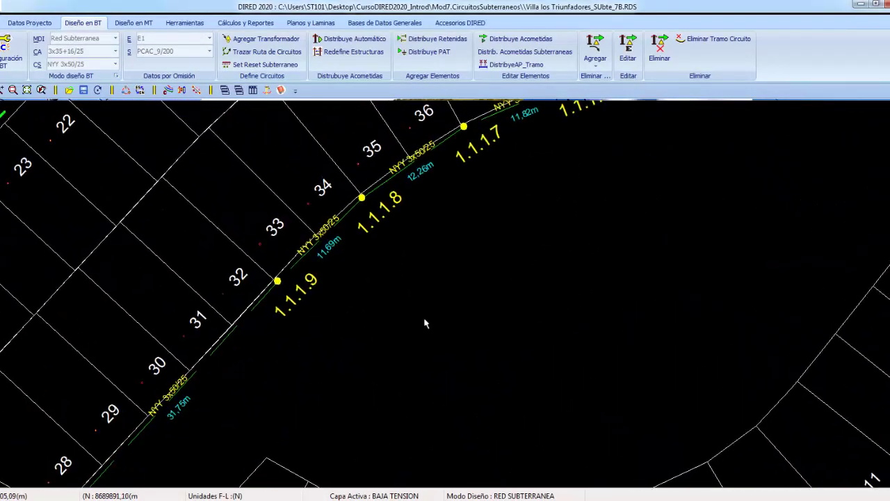
scroll(426, 324, "down", 2)
scroll(610, 275, "down", 1)
scroll(362, 367, "down", 2)
scroll(430, 299, "down", 2)
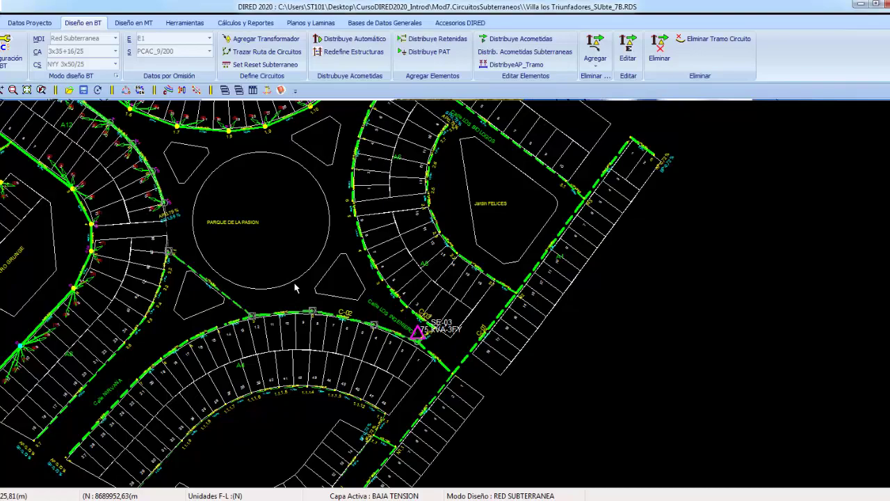
scroll(261, 289, "up", 3)
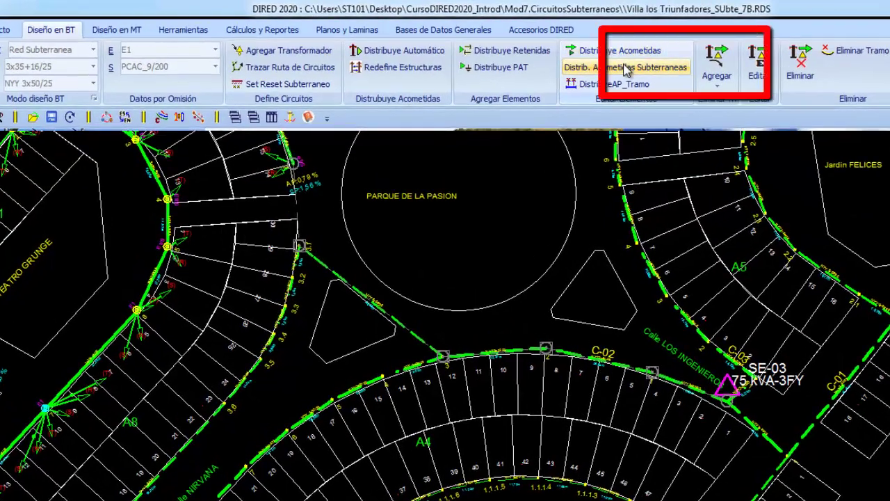
Distribute underground service connections along the branch near lot 13.
left_click(628, 69)
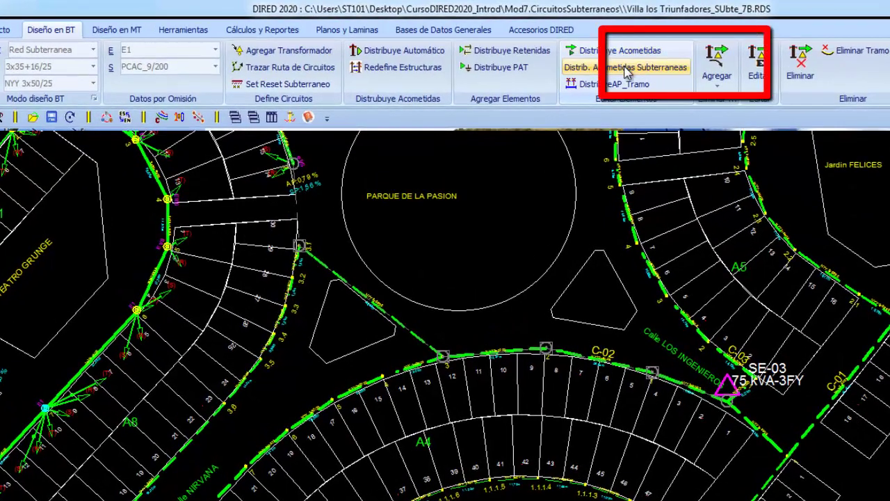
left_click(221, 415)
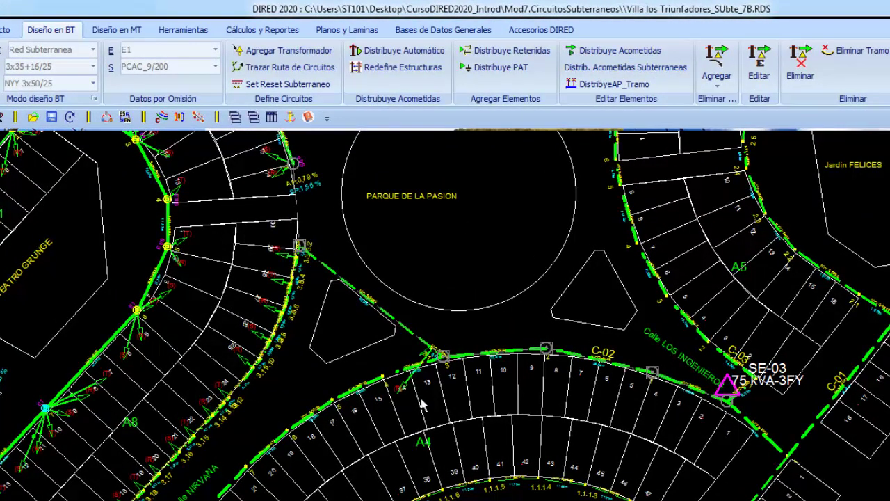
scroll(423, 406, "up", 2)
scroll(416, 381, "up", 2)
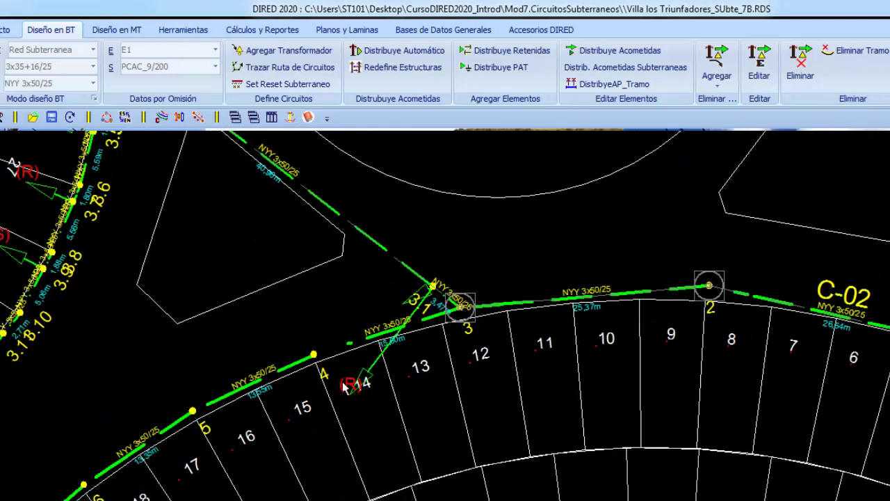
Delete the stray service connection at lot 13 and pick circuit C-02.
left_click(798, 66)
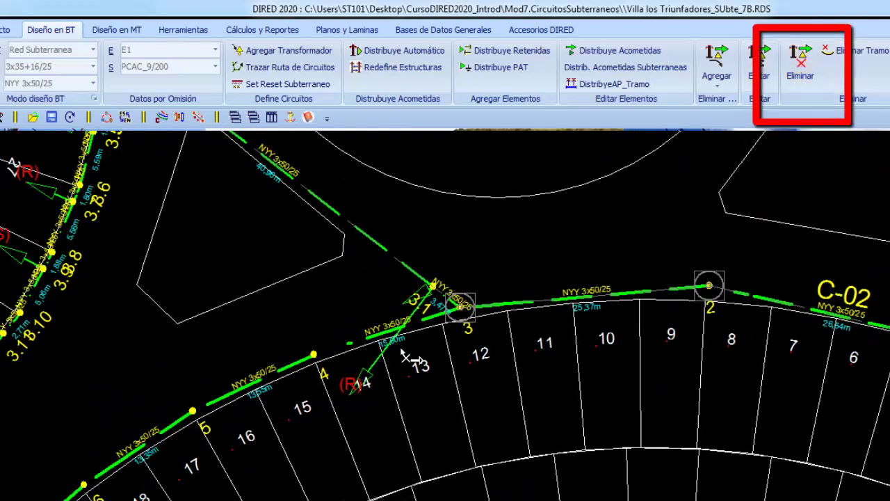
left_click(363, 387)
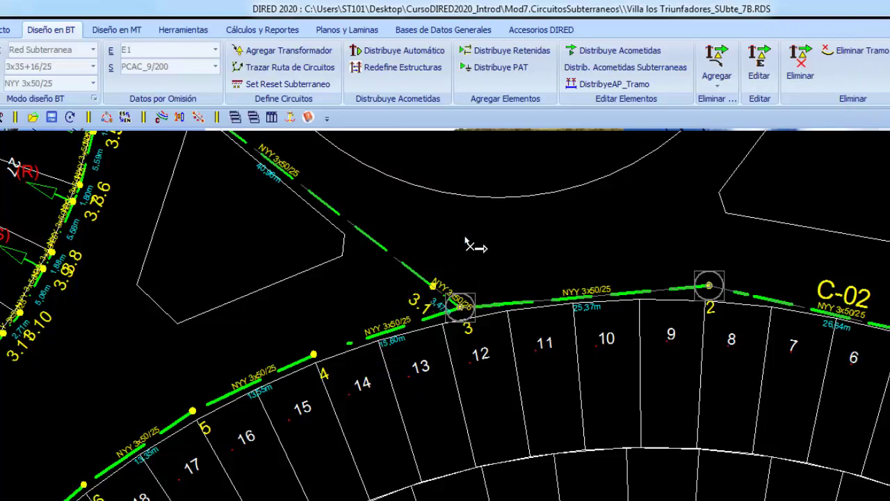
scroll(456, 314, "down", 2)
left_click(438, 311)
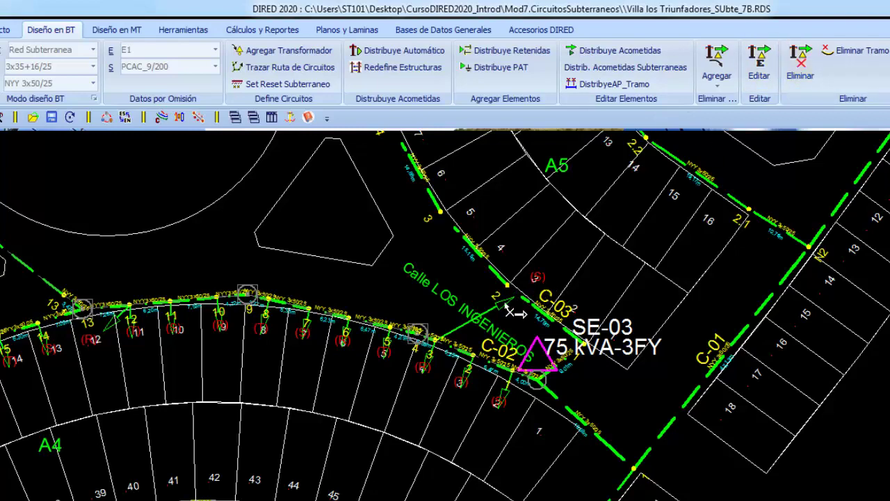
Dismiss the options menu and pan to block A4 lots 30–48 along Calle NIRVANA.
scroll(615, 265, "down", 5)
right_click(624, 187)
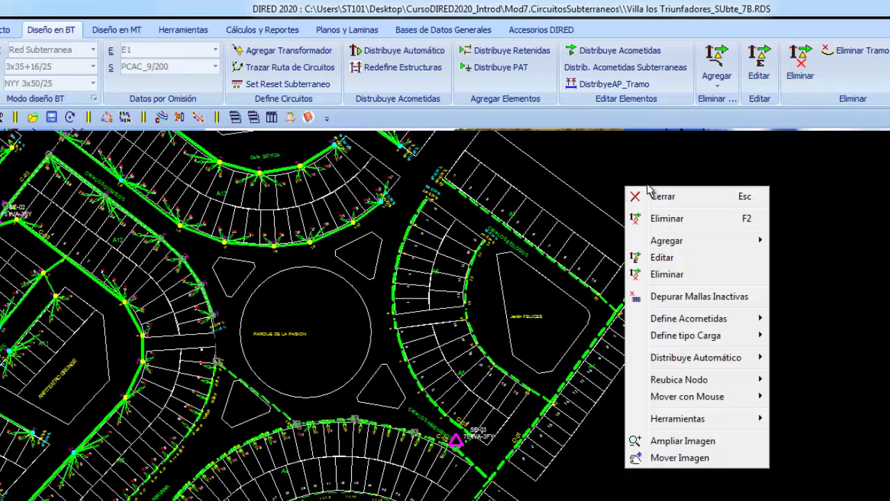
left_click(635, 195)
scroll(406, 375, "up", 2)
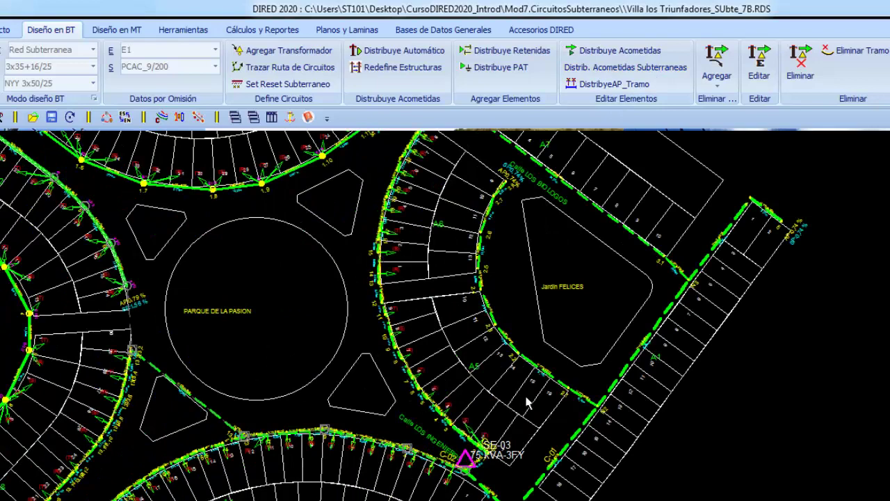
middle_click_drag(528, 415, 437, 402)
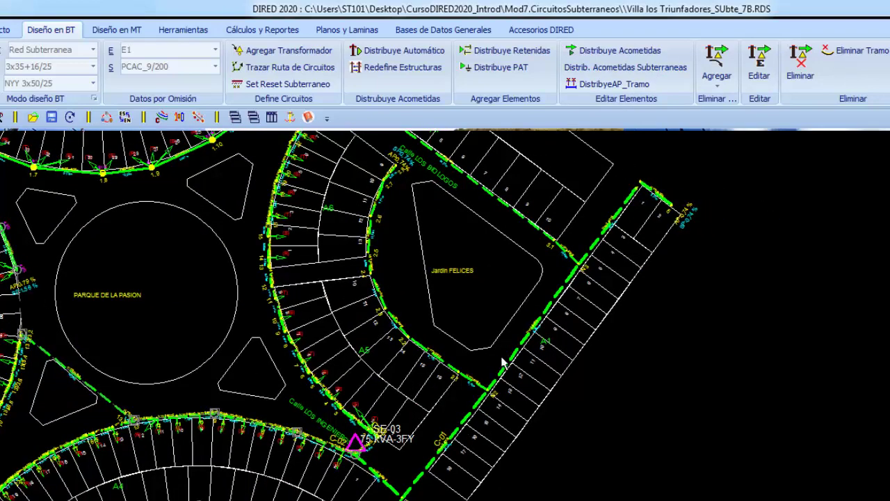
scroll(429, 391, "up", 2)
scroll(429, 391, "up", 3)
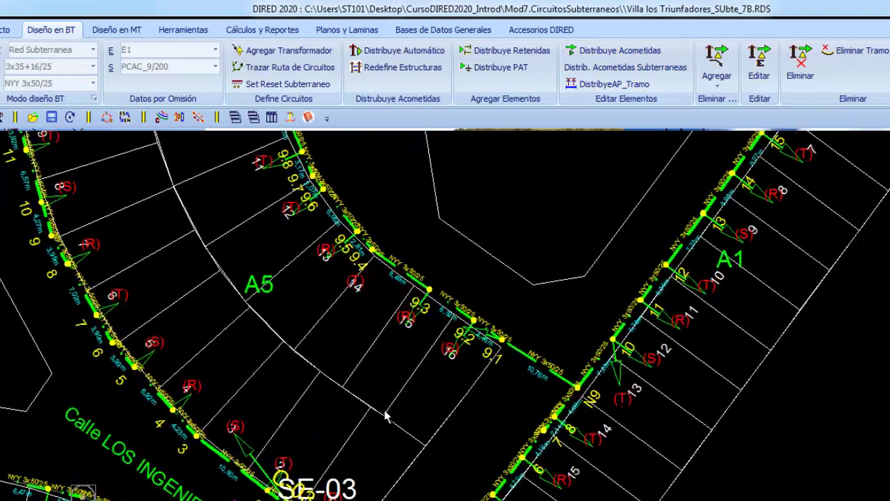
scroll(430, 391, "up", 2)
mouse_move(90, 500)
middle_mouse_down()
mouse_move(456, 345)
mouse_move(812, 139)
middle_mouse_up()
middle_click_drag(510, 328, 665, 203)
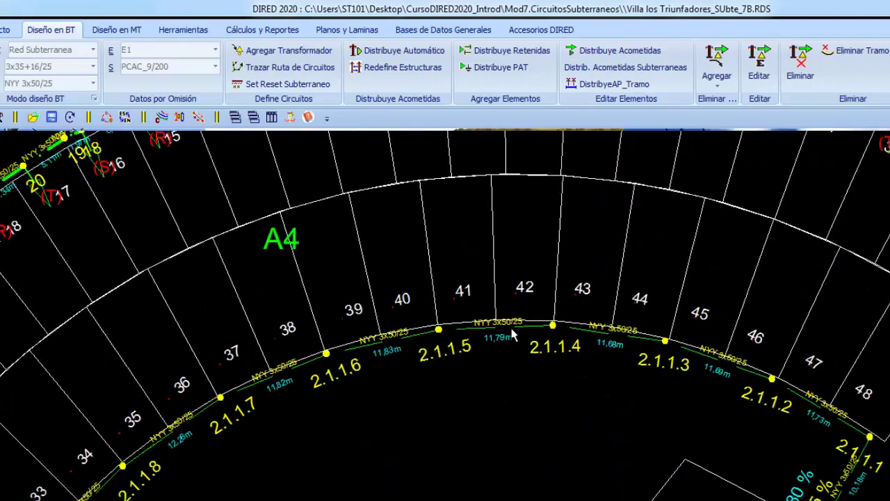
middle_click_drag(407, 452, 527, 366)
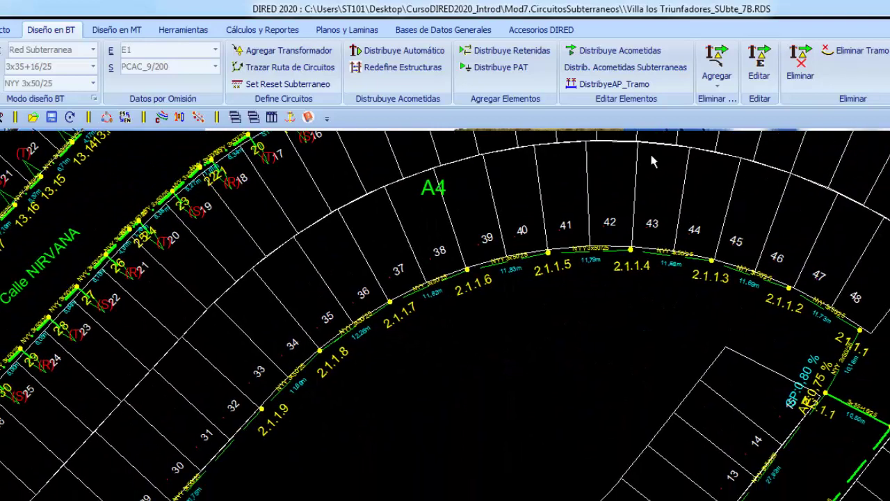
Add service connections to block A4 lots 27–48 along the curved circuit.
left_click(626, 67)
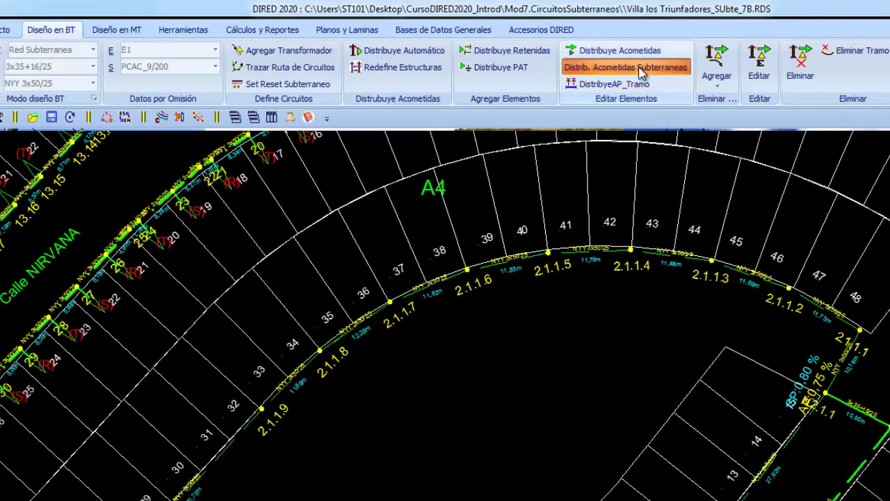
left_click(435, 291)
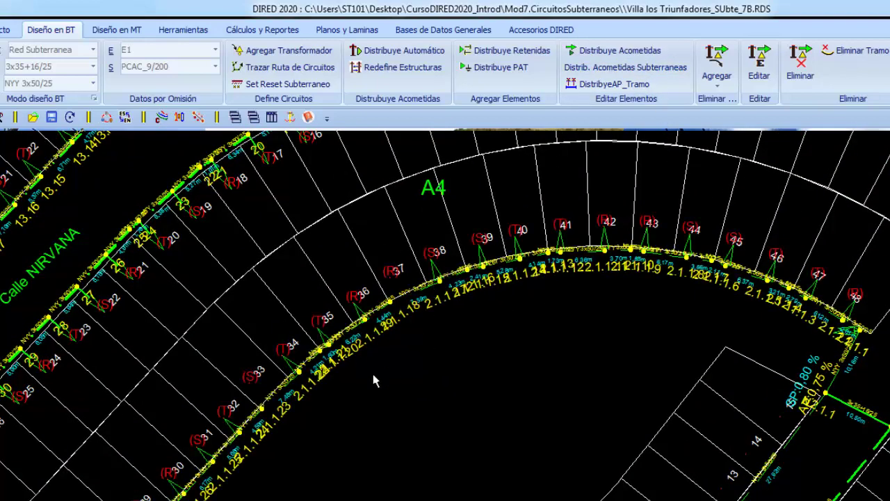
middle_click_drag(435, 322, 568, 211)
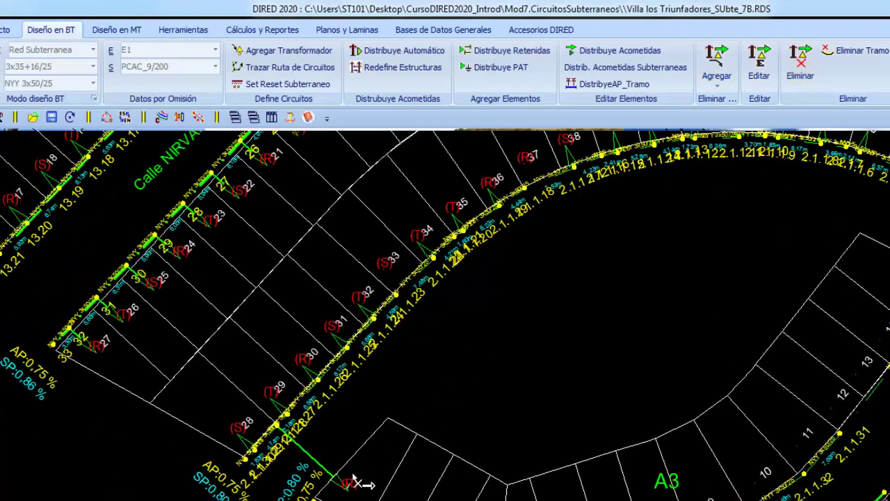
scroll(454, 362, "down", 2)
scroll(555, 360, "down", 2)
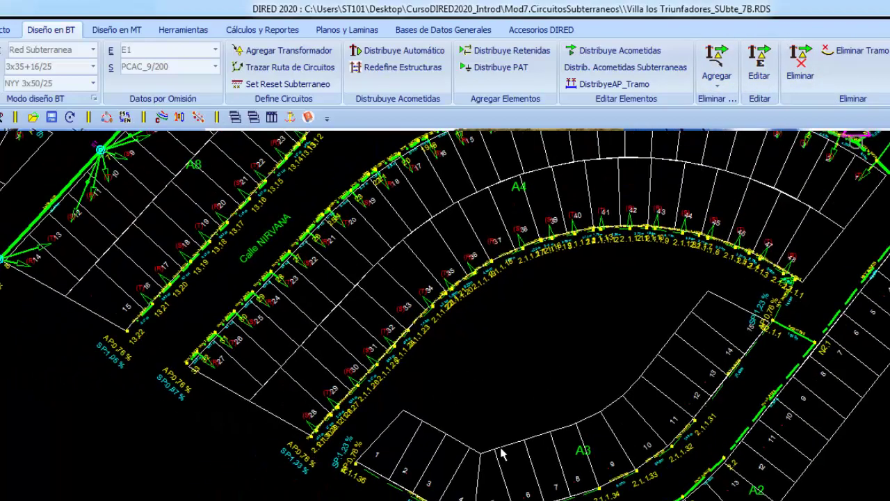
scroll(500, 451, "up", 1)
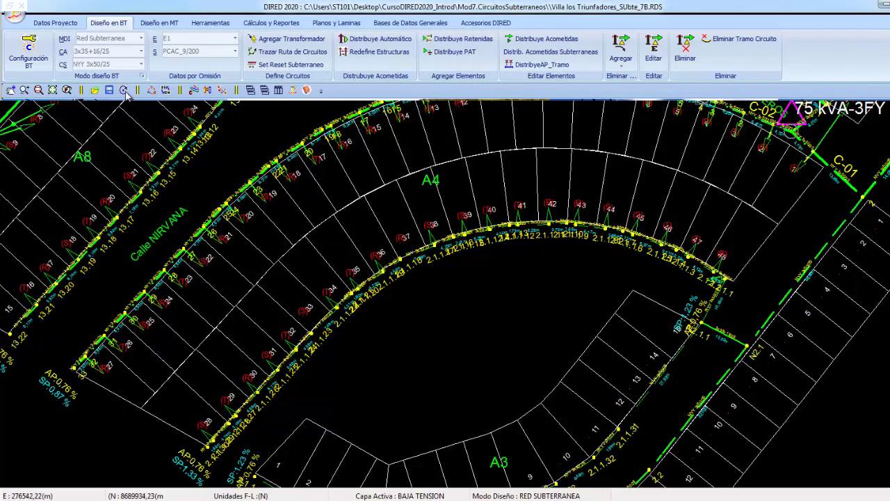
scroll(160, 279, "down", 1)
scroll(160, 282, "down", 1)
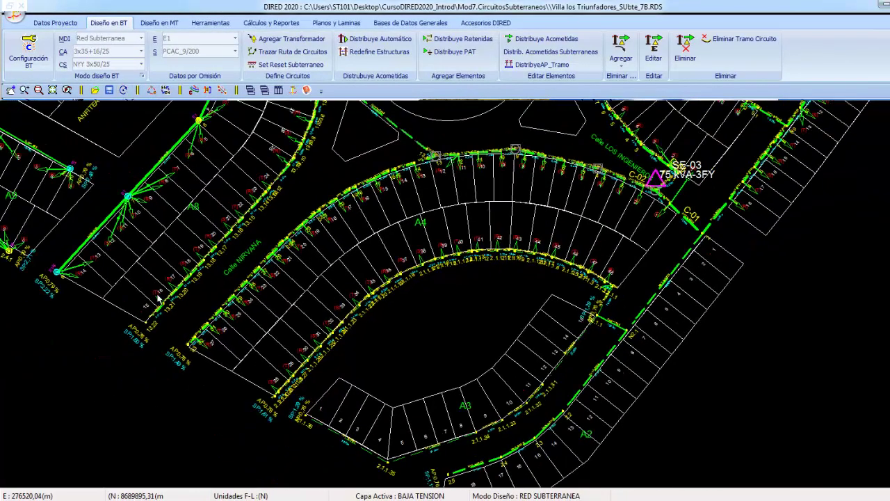
scroll(139, 344, "down", 1)
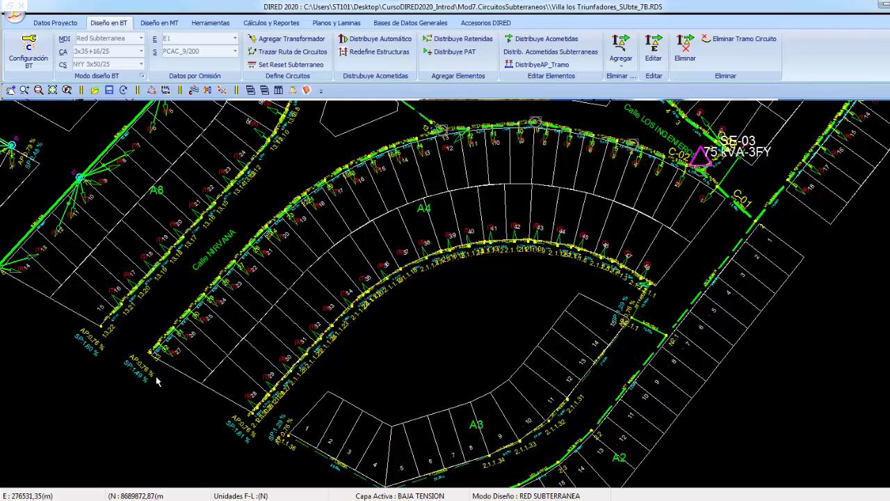
scroll(180, 370, "down", 1)
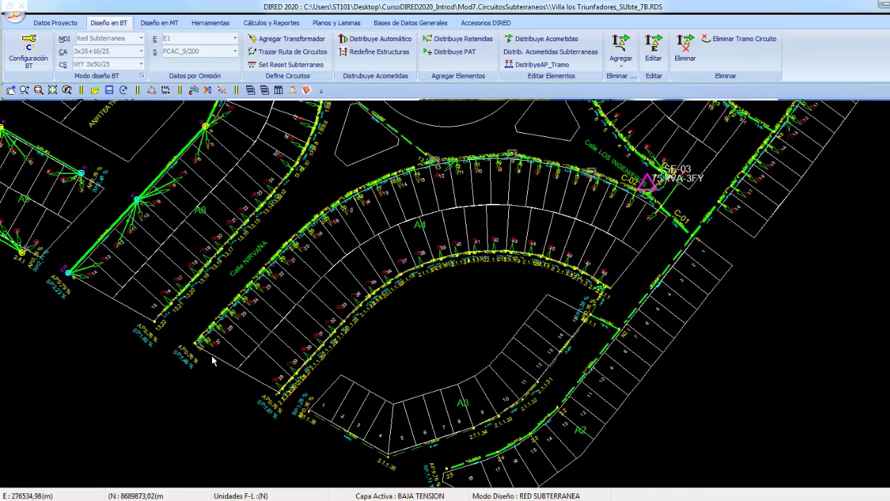
scroll(243, 345, "down", 1)
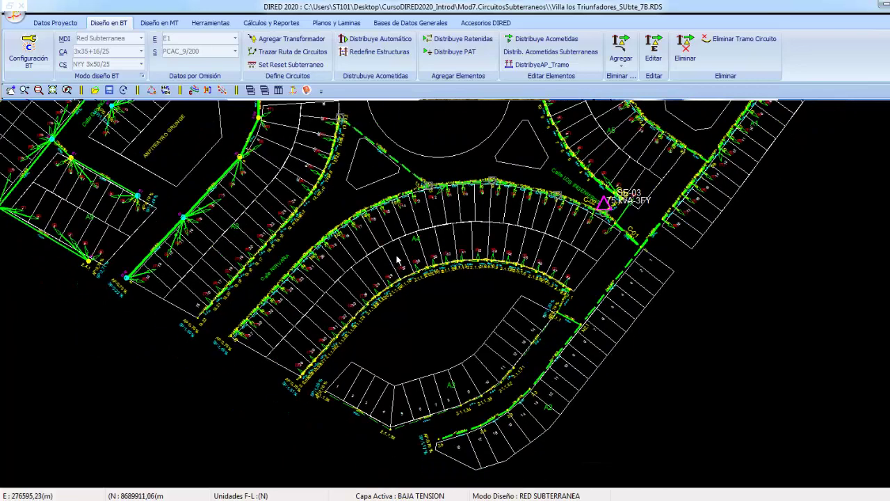